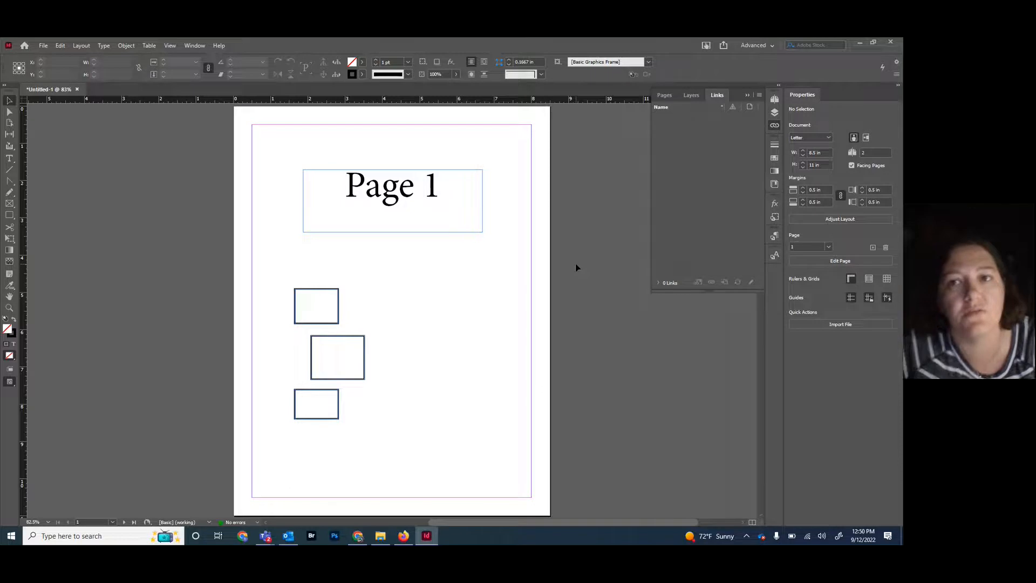
# Collapse the open Links panel and view the list of available workspaces without switching
pyautogui.click(746, 95)
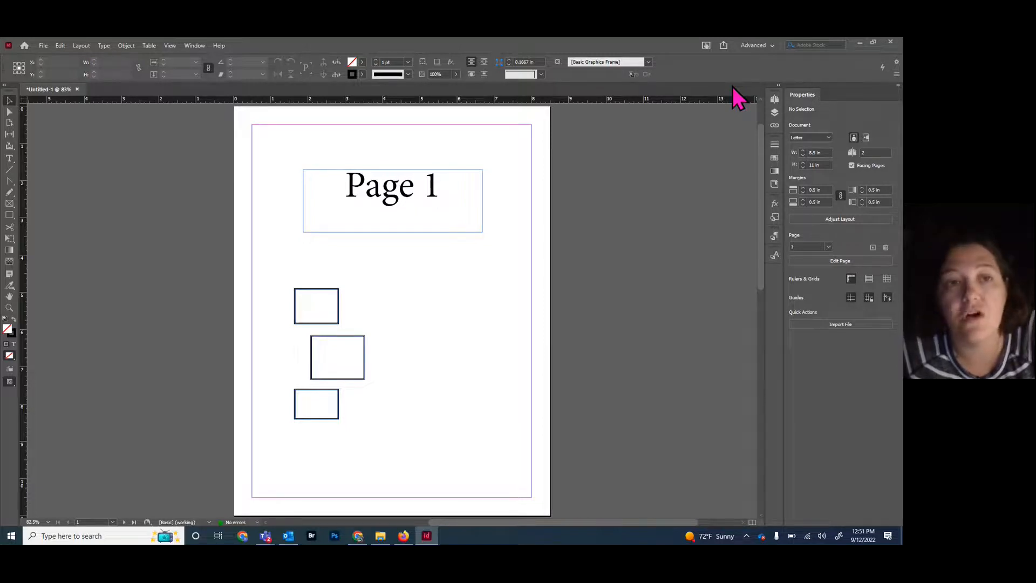
pyautogui.click(195, 46)
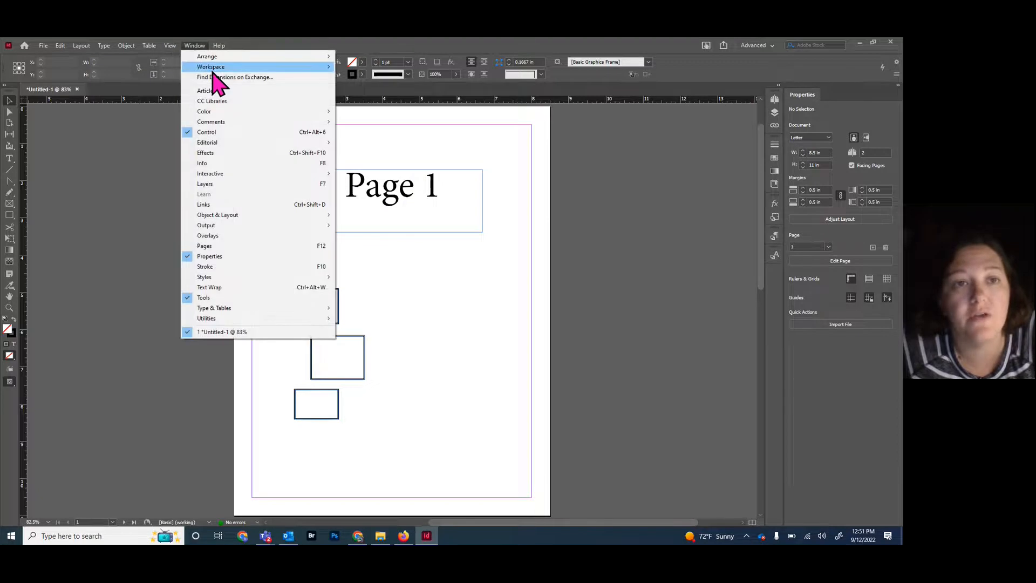
pyautogui.moveTo(215, 68)
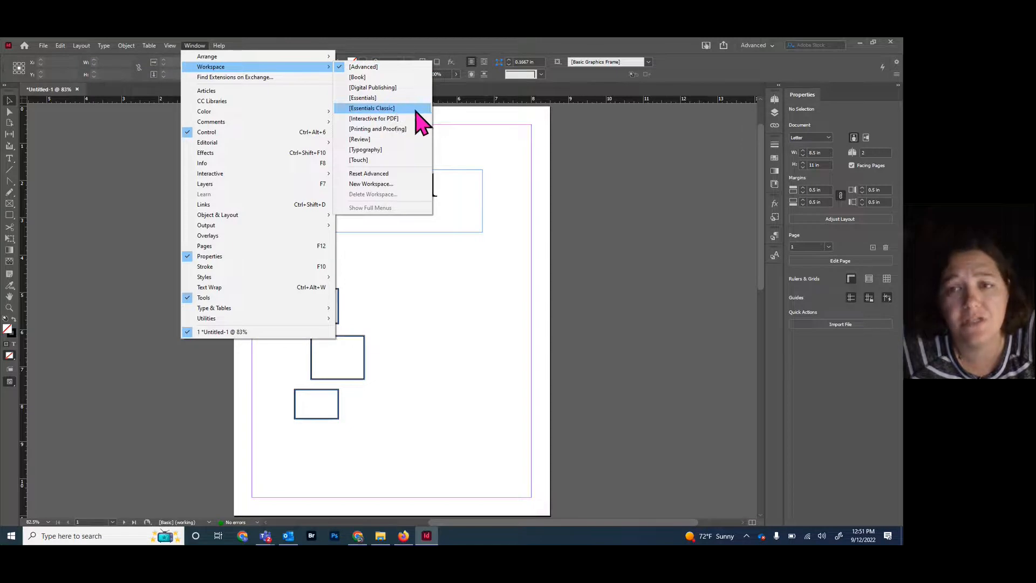
pyautogui.click(713, 76)
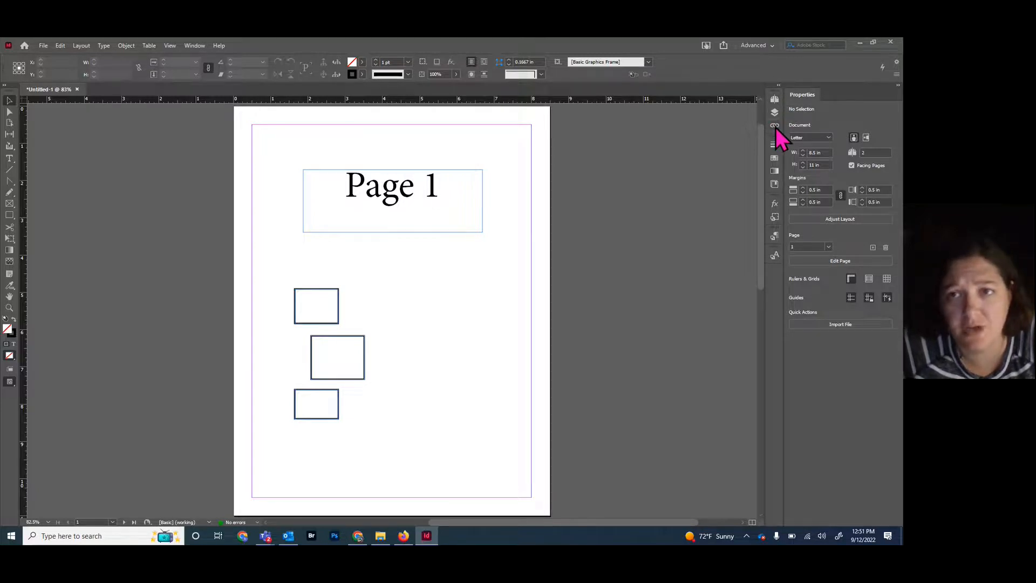
# View the document's pages, expand Layer 1 to list its objects, and rename the layer to Text
pyautogui.click(777, 102)
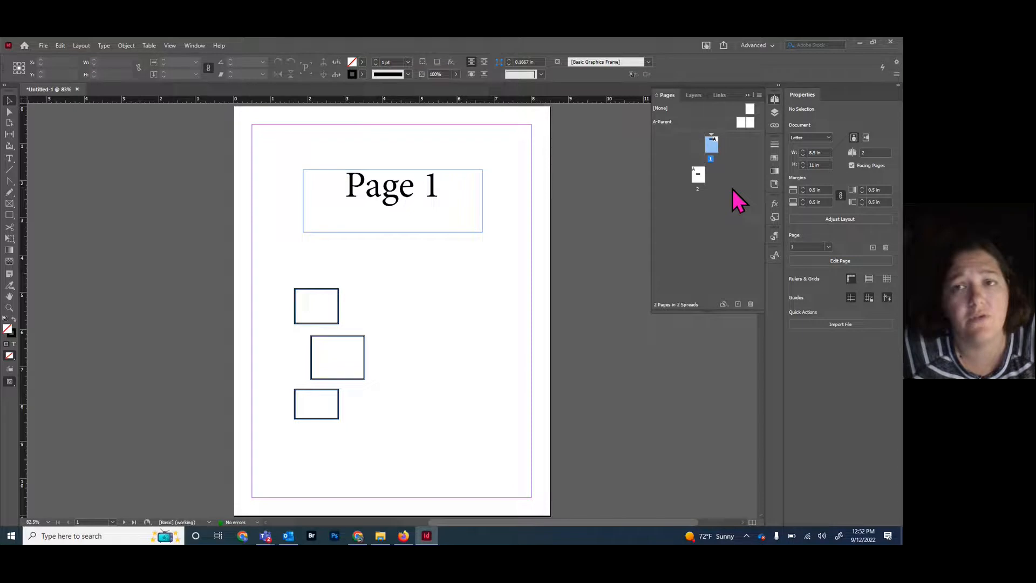
pyautogui.click(696, 100)
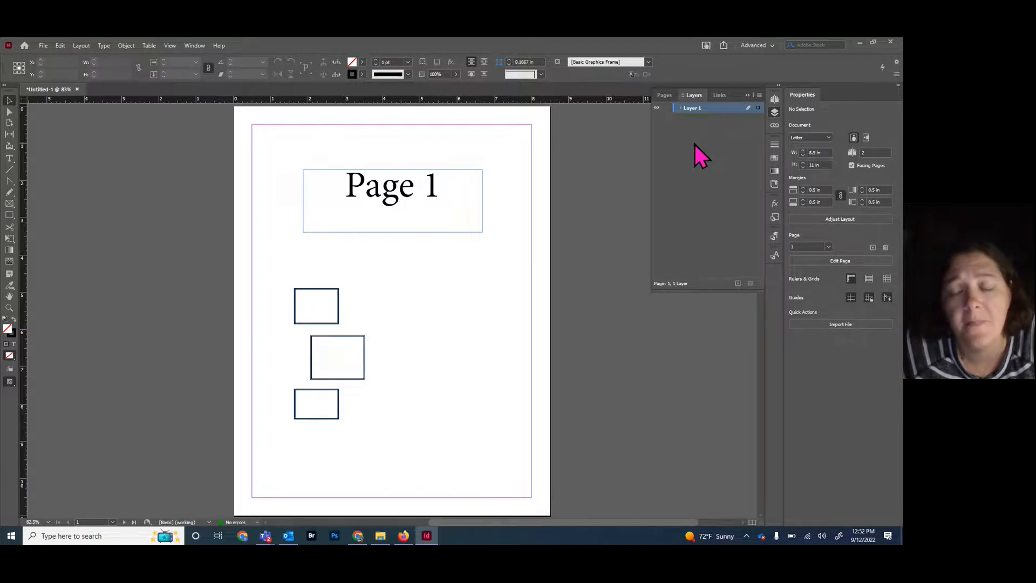
pyautogui.click(679, 109)
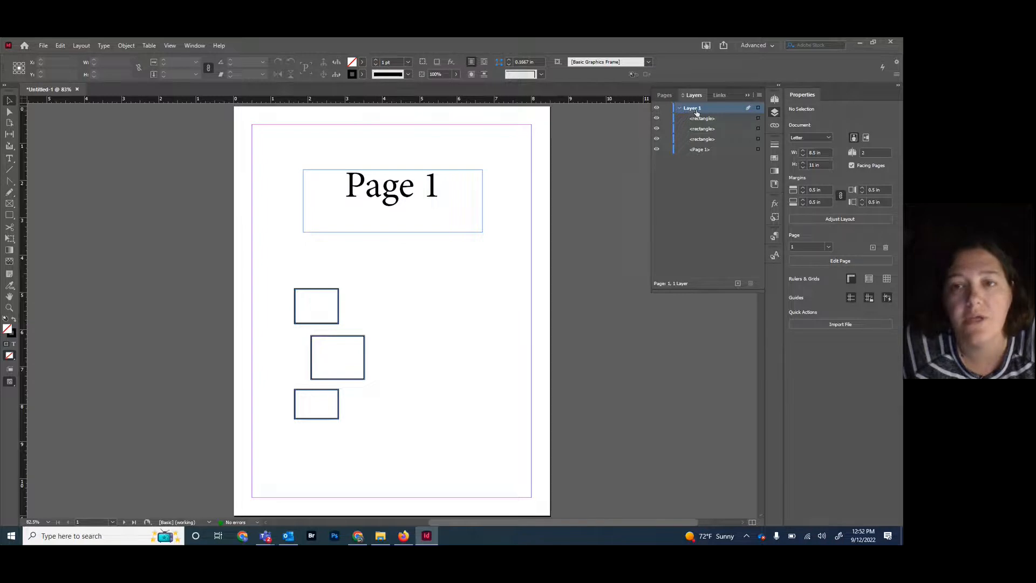
pyautogui.doubleClick(695, 109)
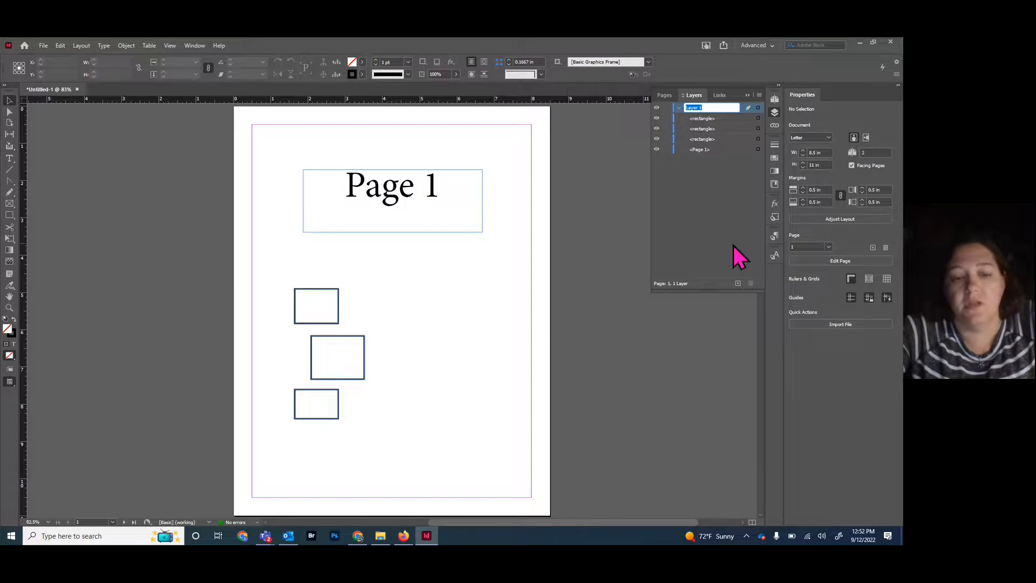
pyautogui.write('Text')
pyautogui.press('Return')
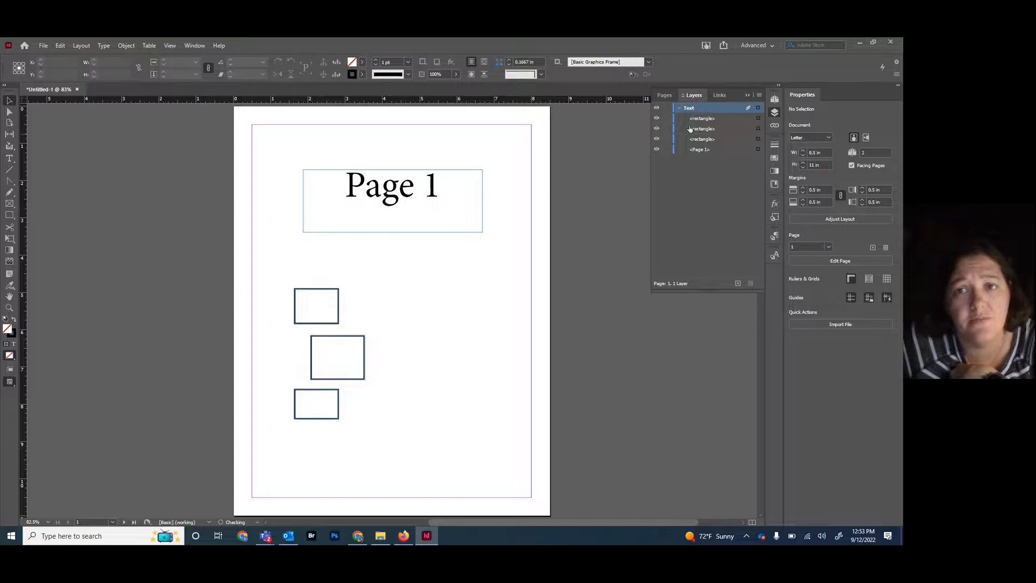
# Check the document's linked files and collapse the panel again
pyautogui.click(720, 96)
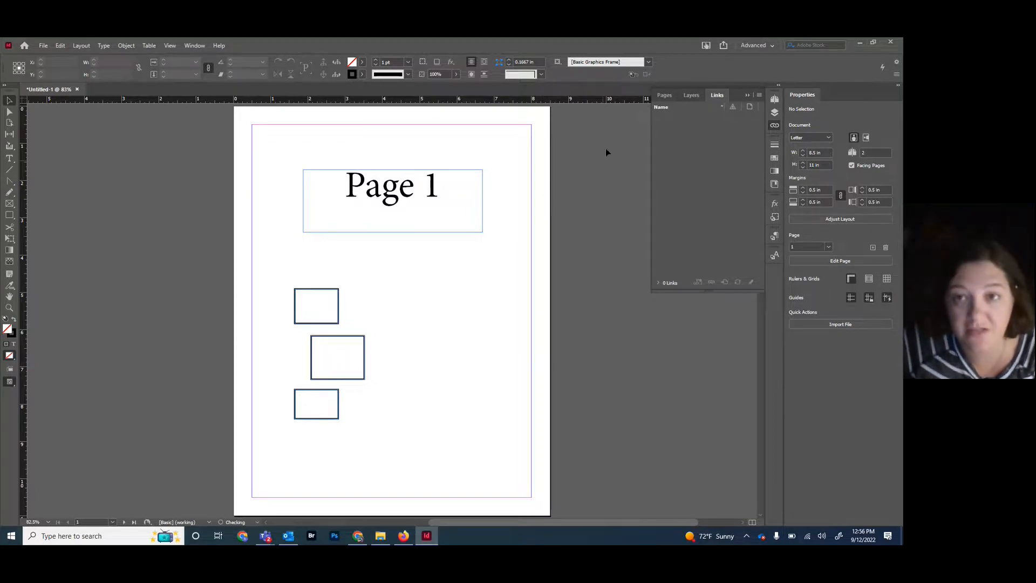
pyautogui.click(747, 95)
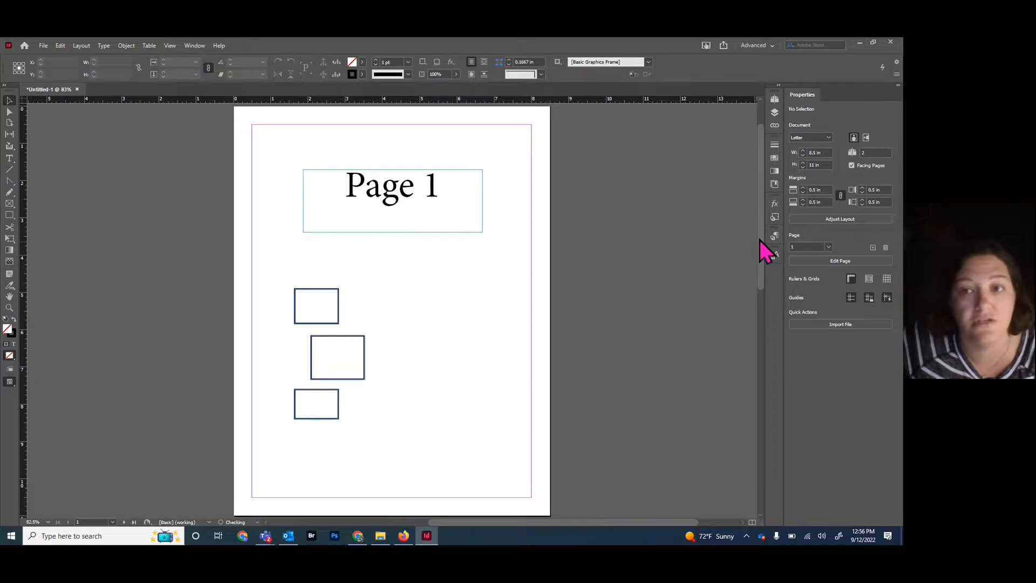
# Go to page 2, view the list of document pages, and return to page 1
pyautogui.moveTo(760, 233)
pyautogui.mouseDown()
pyautogui.moveTo(763, 414)
pyautogui.moveTo(776, 216)
pyautogui.moveTo(763, 247)
pyautogui.mouseUp()
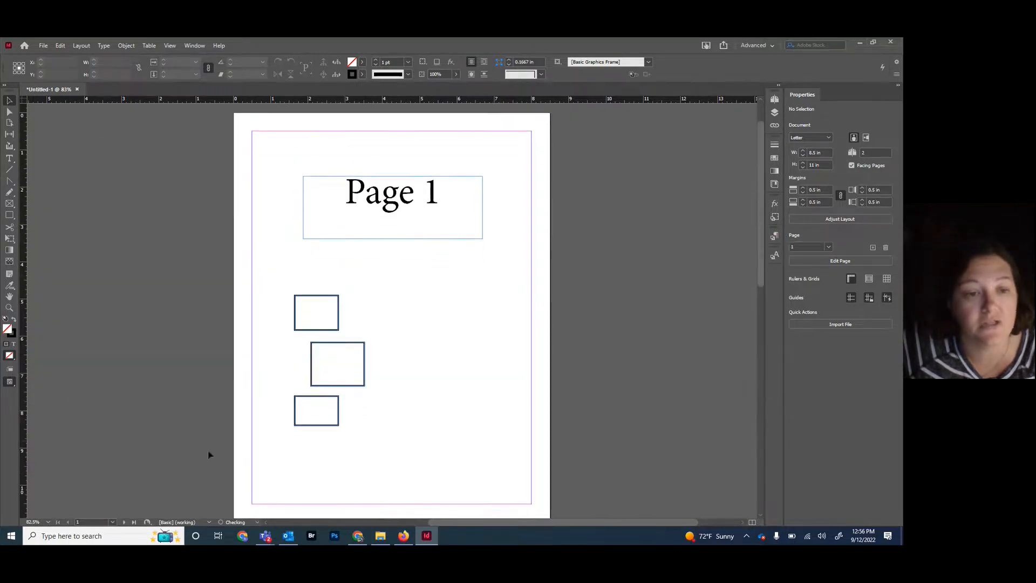
pyautogui.click(122, 522)
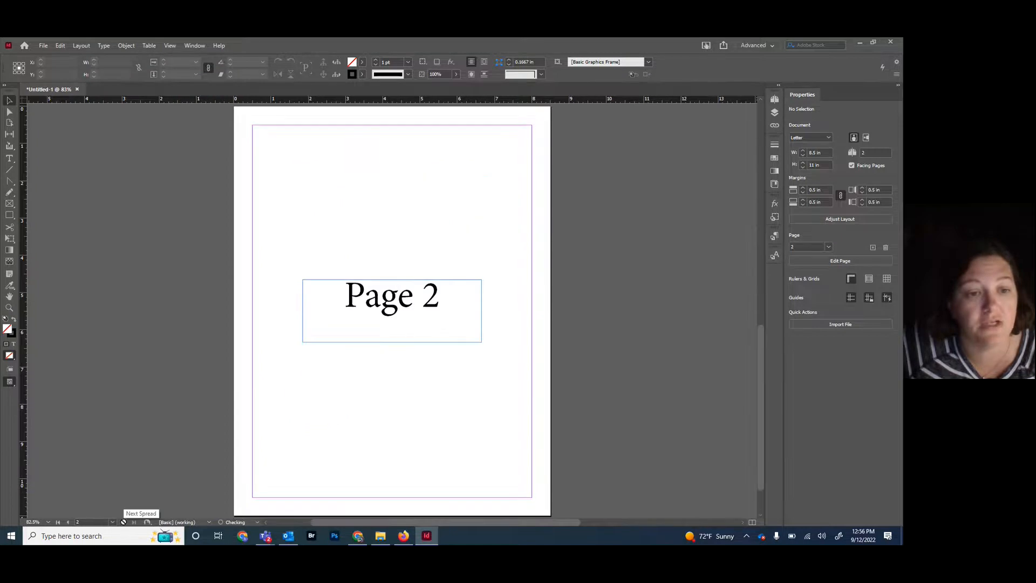
pyautogui.click(113, 522)
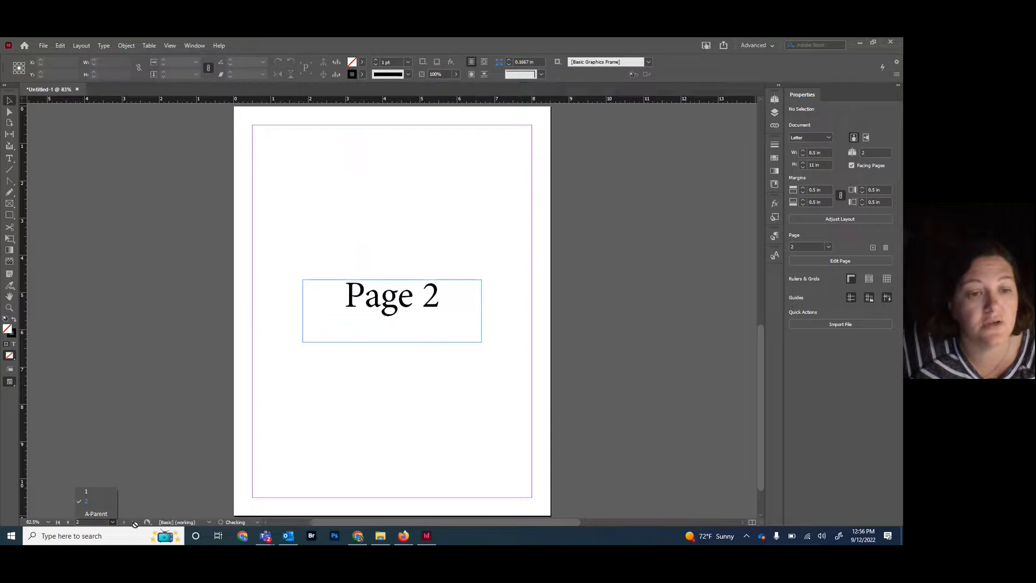
pyautogui.click(61, 523)
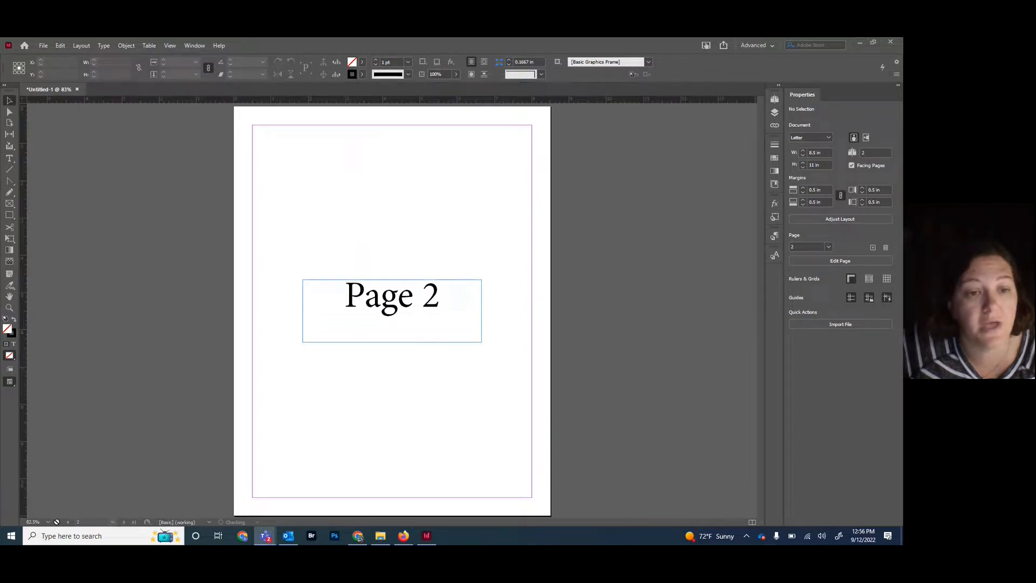
pyautogui.click(59, 523)
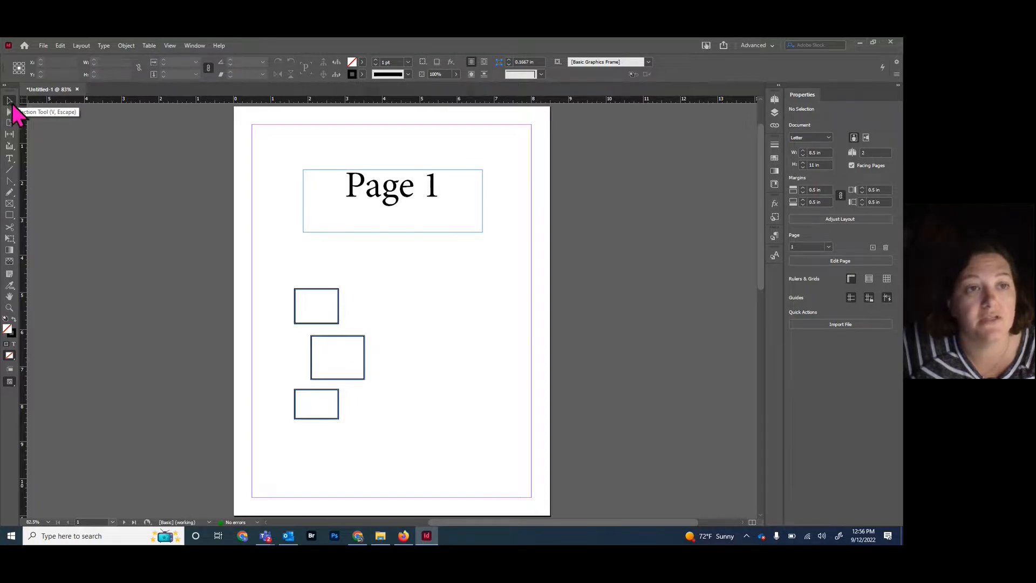
# Select the Page 1 text frame, select the three rectangles together as whole objects and as anchor points, and clear the selection
pyautogui.click(383, 174)
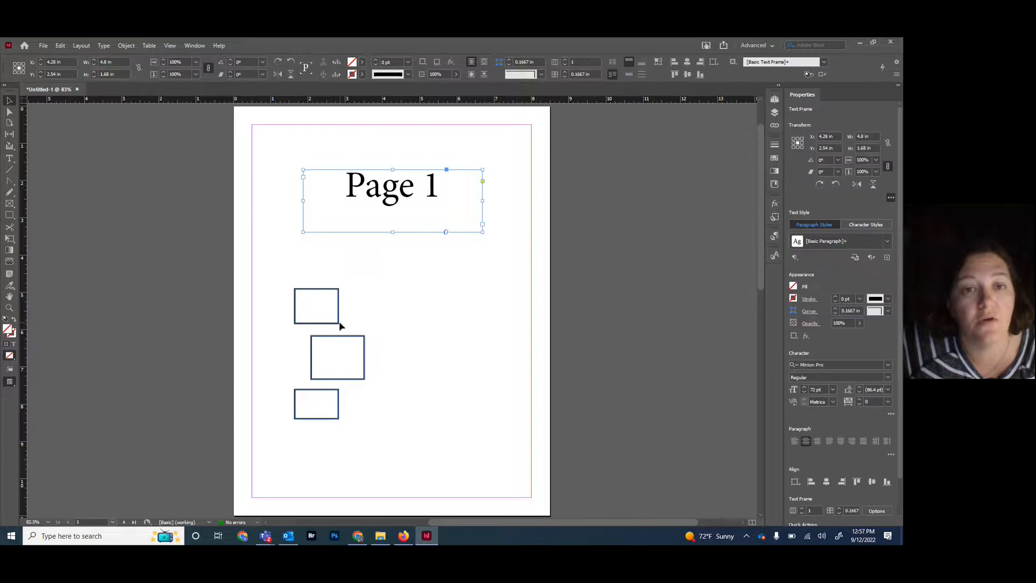
pyautogui.click(343, 378)
pyautogui.moveTo(270, 260); pyautogui.dragTo(354, 441)
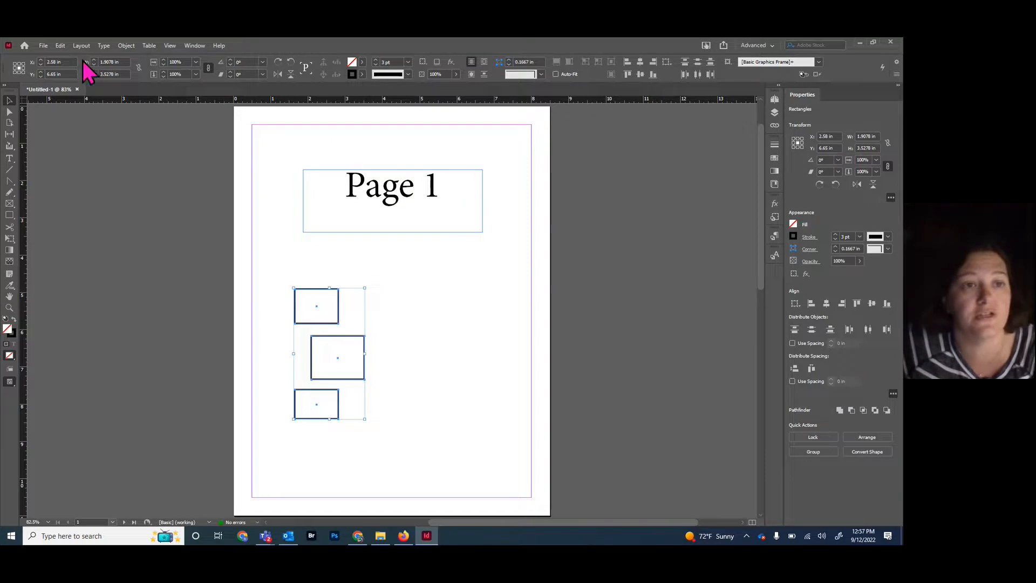
pyautogui.click(9, 113)
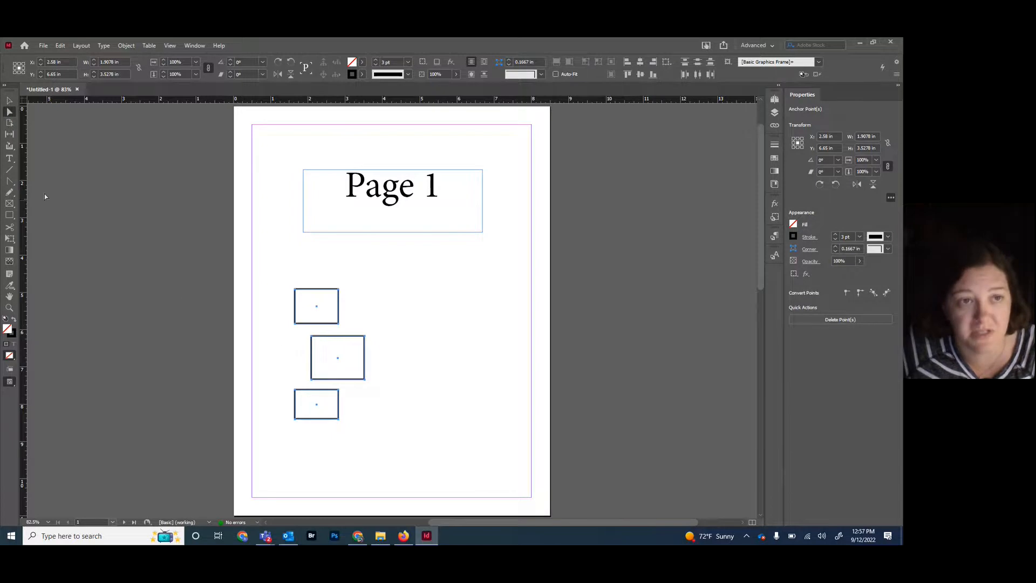
pyautogui.click(10, 102)
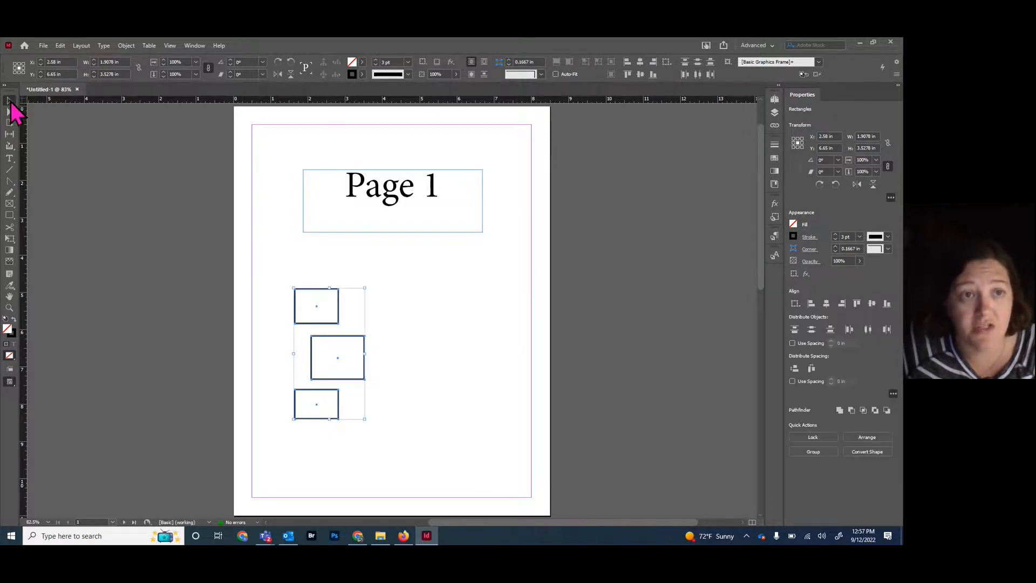
pyautogui.click(95, 139)
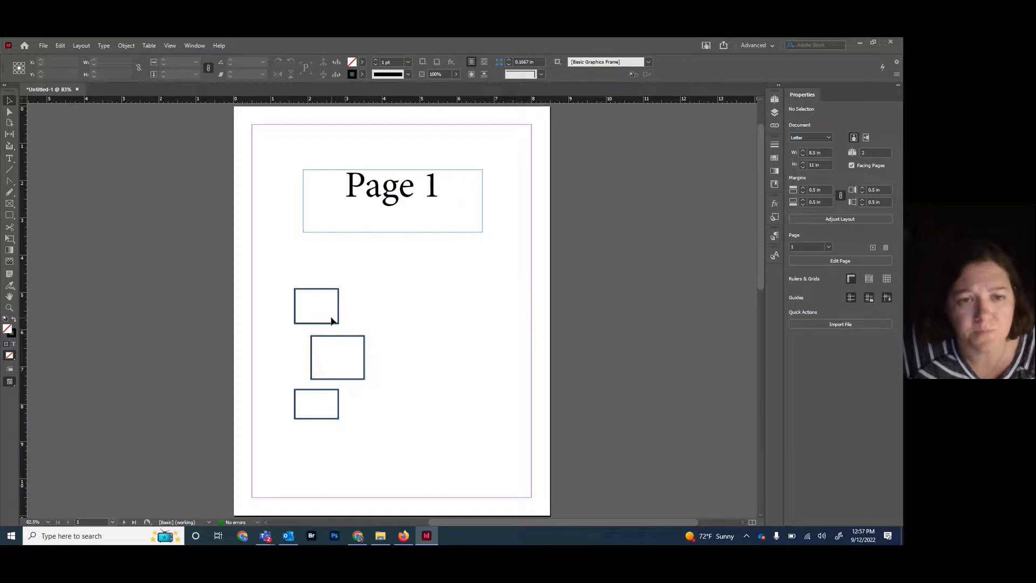
# Select only the lower-right anchor point of the uppermost rectangle with Direct Selection, and select the whole rectangle with the Selection tool
pyautogui.click(10, 112)
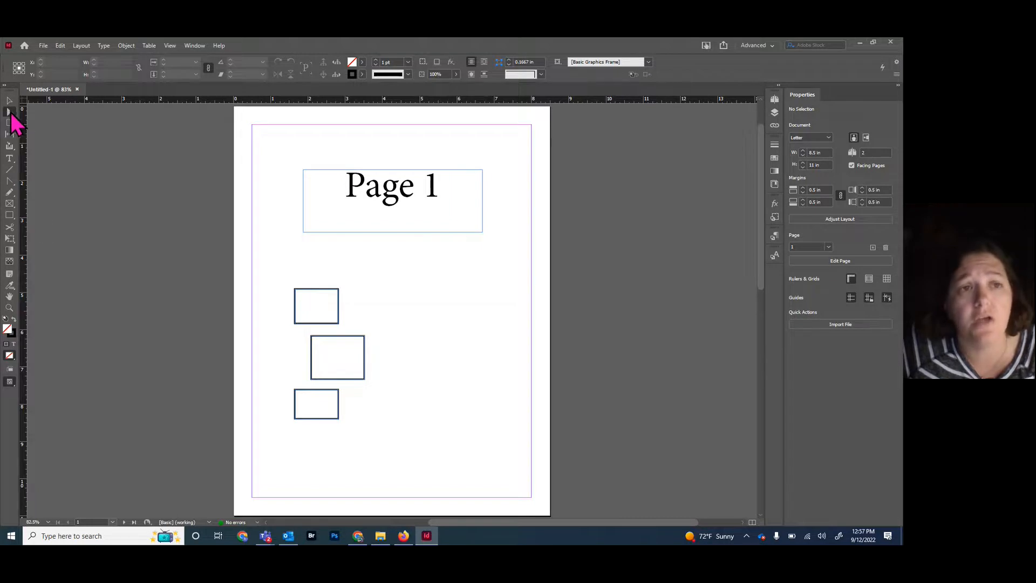
pyautogui.click(339, 325)
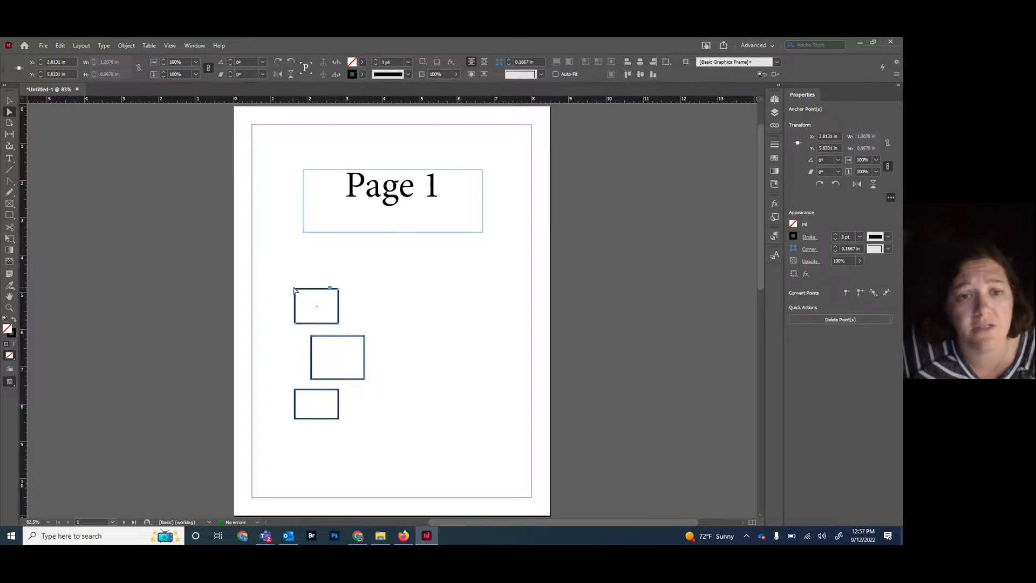
pyautogui.click(9, 100)
pyautogui.click(348, 313)
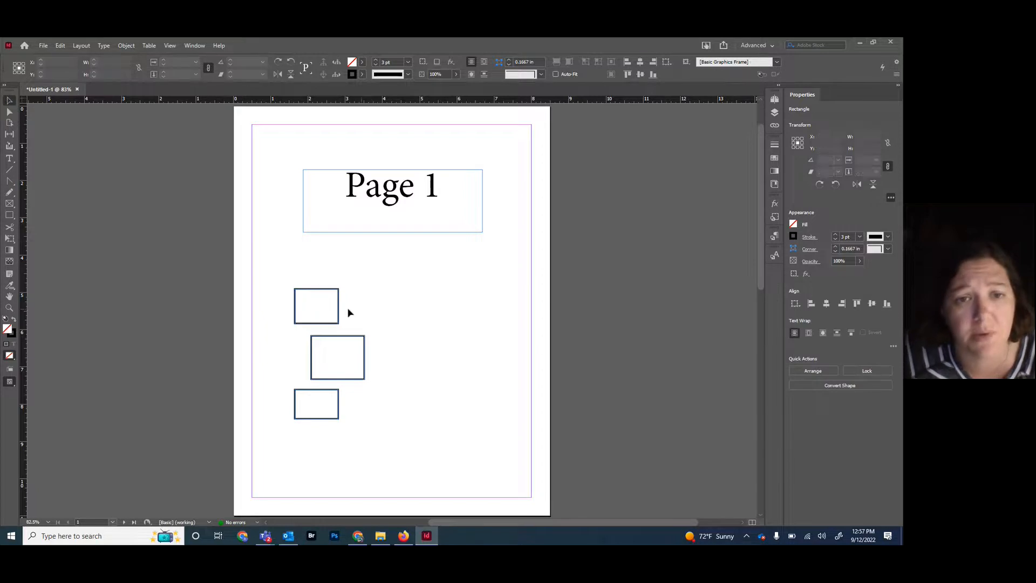
pyautogui.click(338, 318)
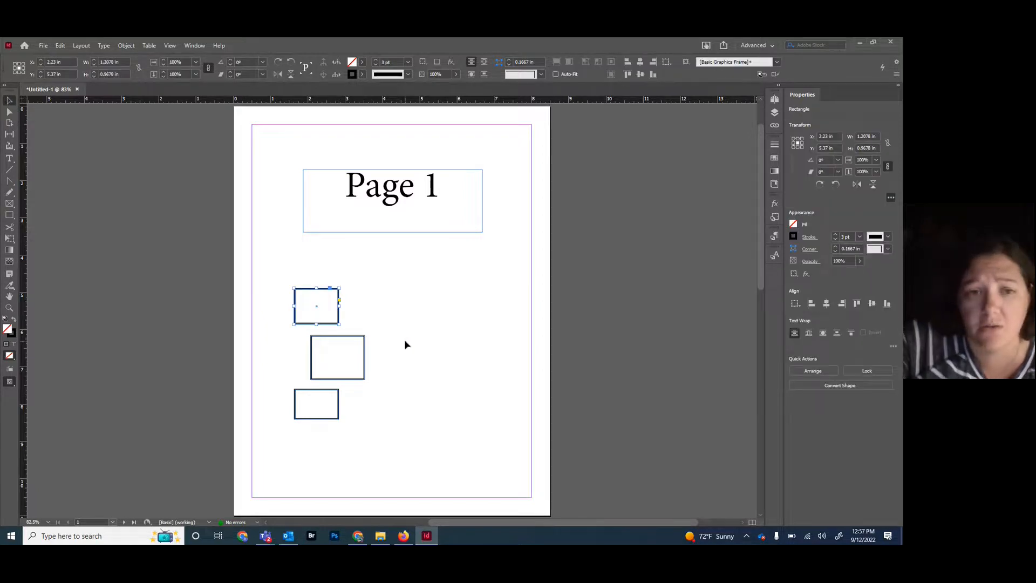
# Move the uppermost rectangle's lower-right anchor point inward to about X 2.35 in, Y 5.46 in with the Direct Selection tool
pyautogui.hotkey('ctrl', '=')
pyautogui.hotkey('ctrl', '=')
pyautogui.hotkey('ctrl', '=')
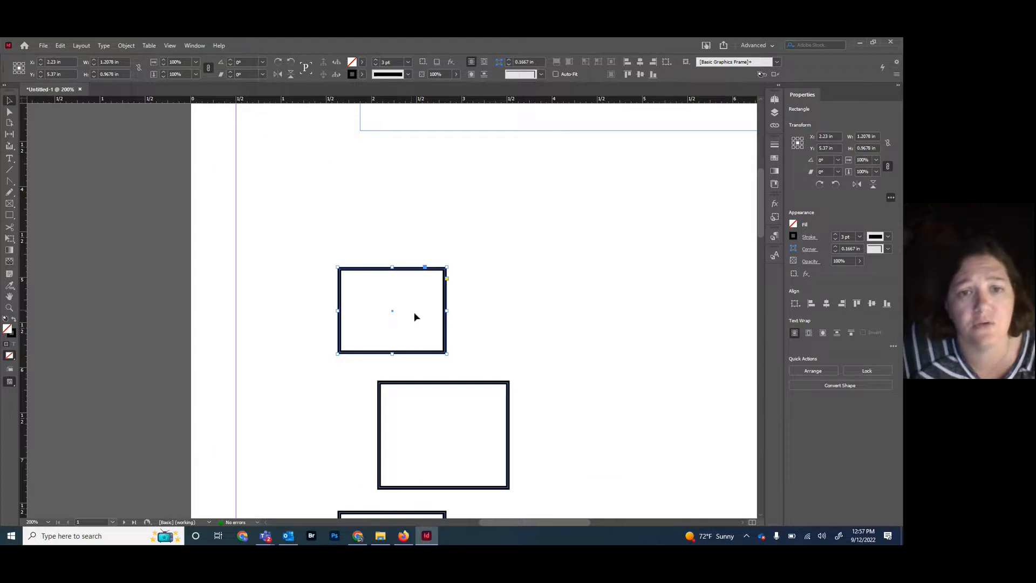
pyautogui.click(9, 111)
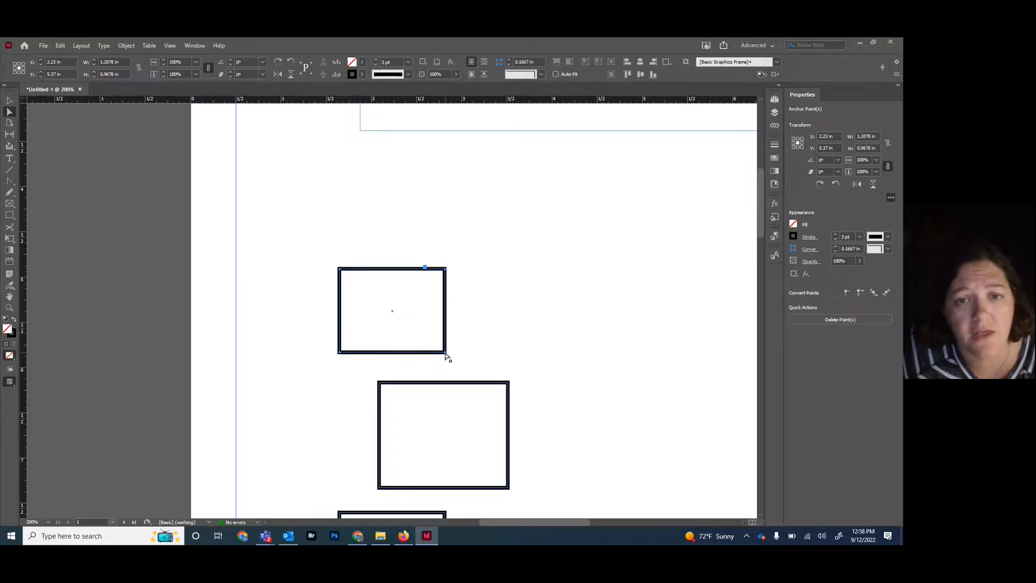
pyautogui.click(240, 327)
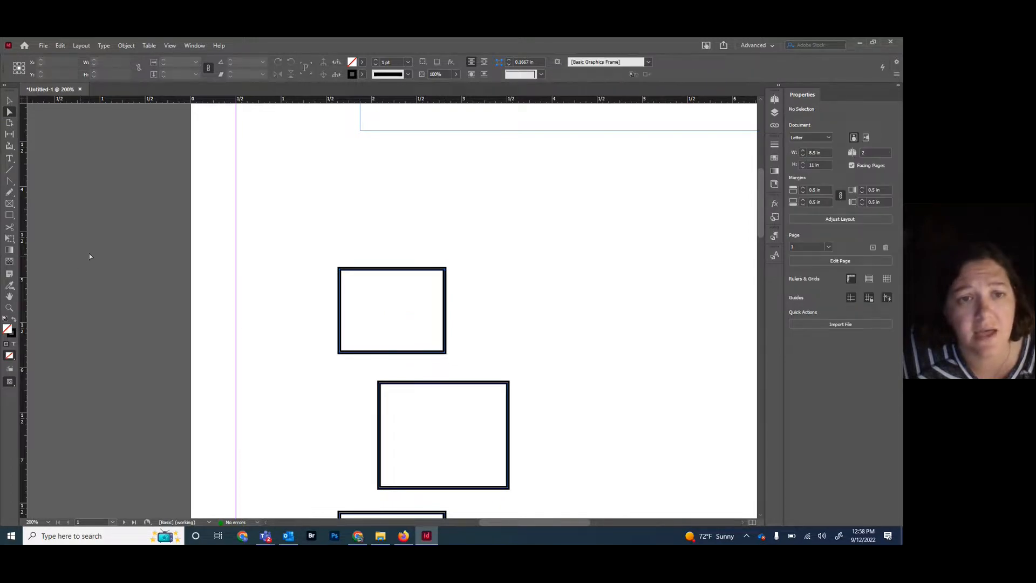
pyautogui.click(341, 297)
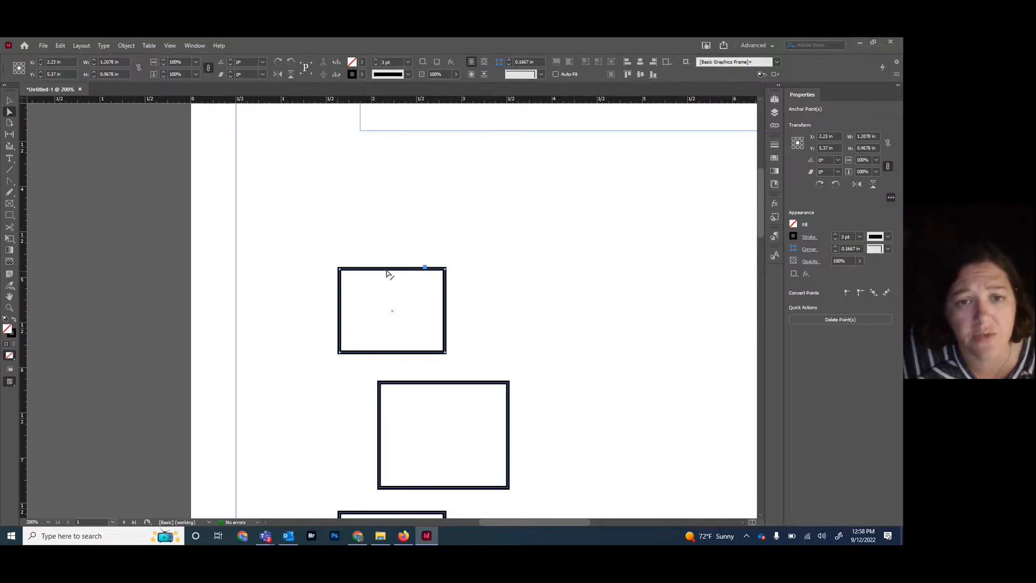
pyautogui.click(446, 355)
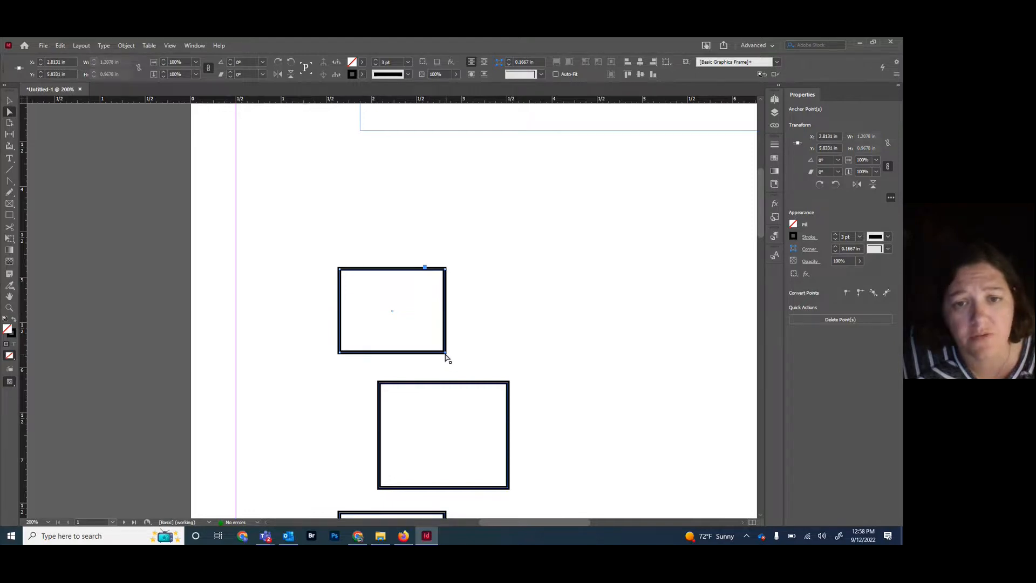
pyautogui.moveTo(445, 355); pyautogui.dragTo(404, 322)
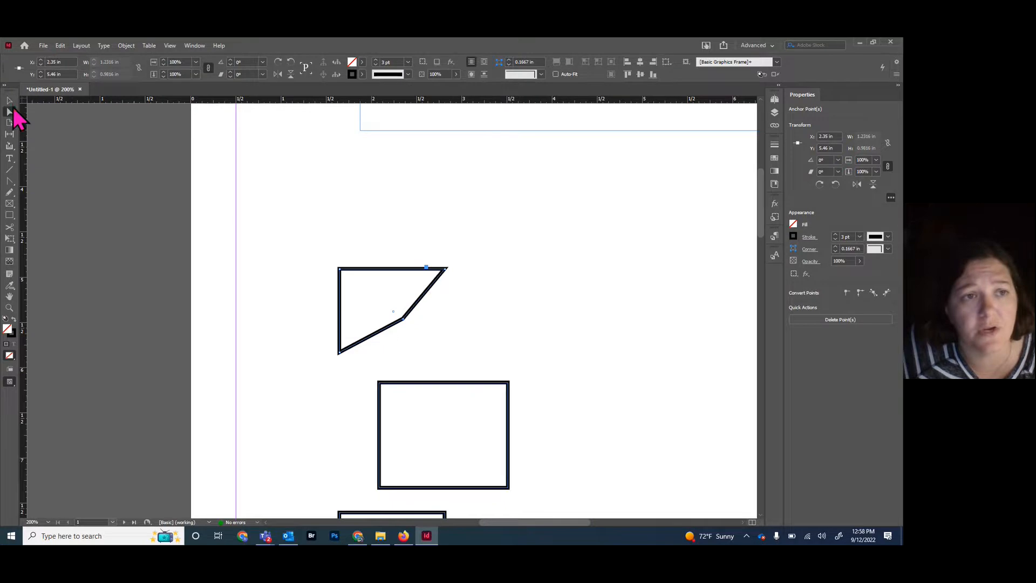
# Convert the relocated corner of the uppermost shape into a smooth curve with the Convert Direction Point tool and select the whole shape
pyautogui.click(9, 182)
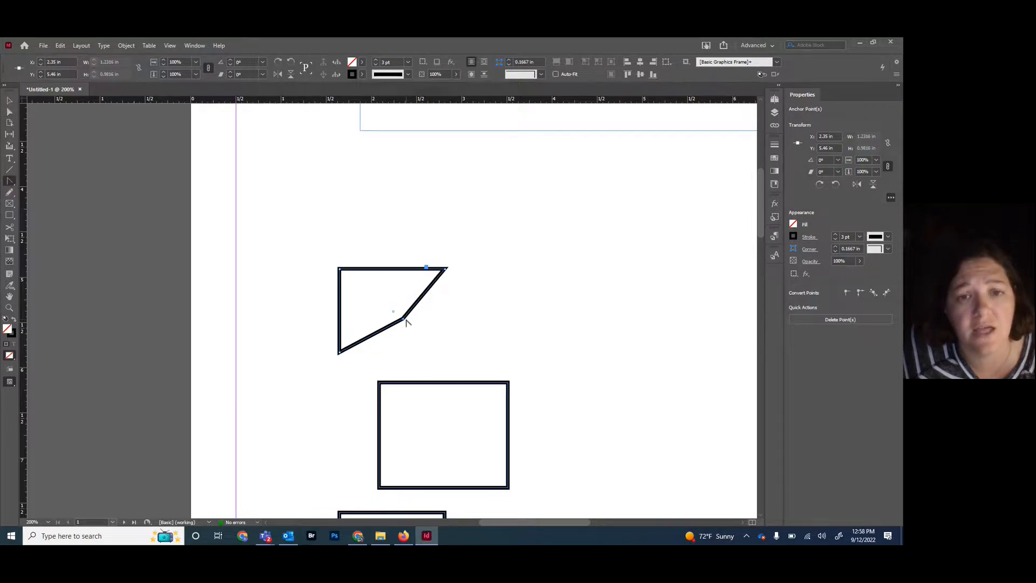
pyautogui.moveTo(403, 321); pyautogui.dragTo(451, 277)
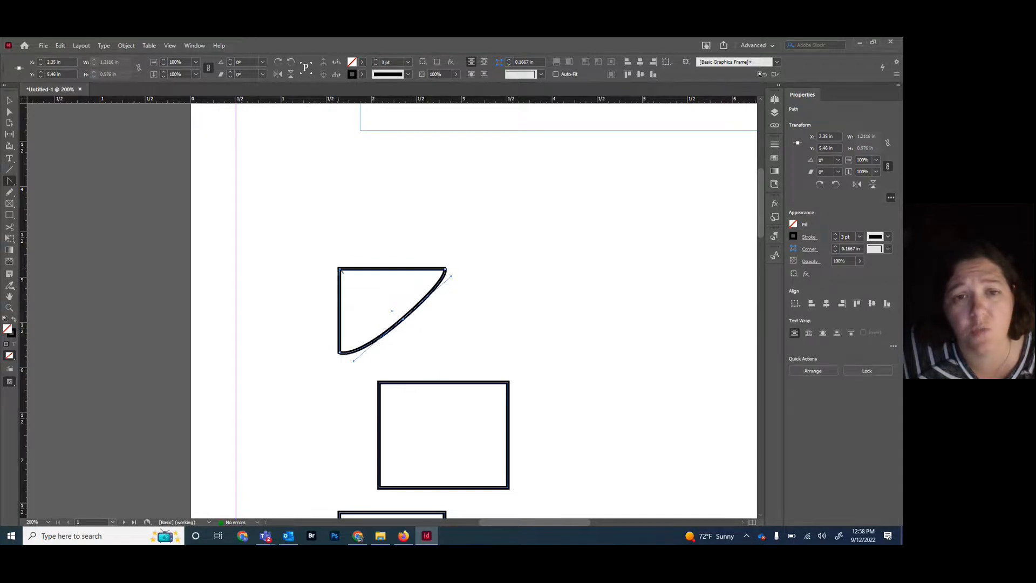
pyautogui.click(9, 102)
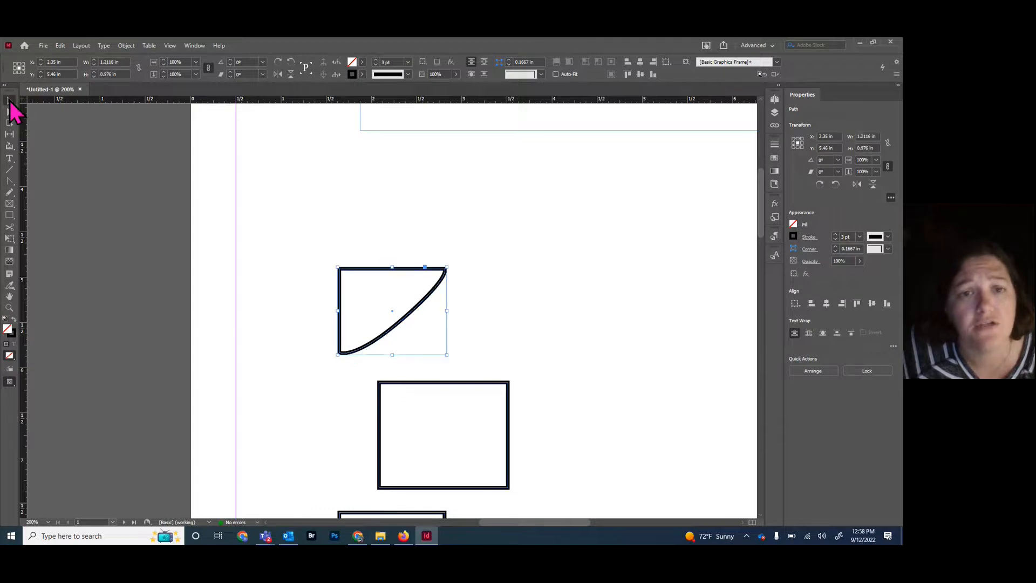
# Undo the curve conversion and the anchor point move on the uppermost shape
pyautogui.hotkey('ctrl', 'z')
pyautogui.hotkey('ctrl', 'z')
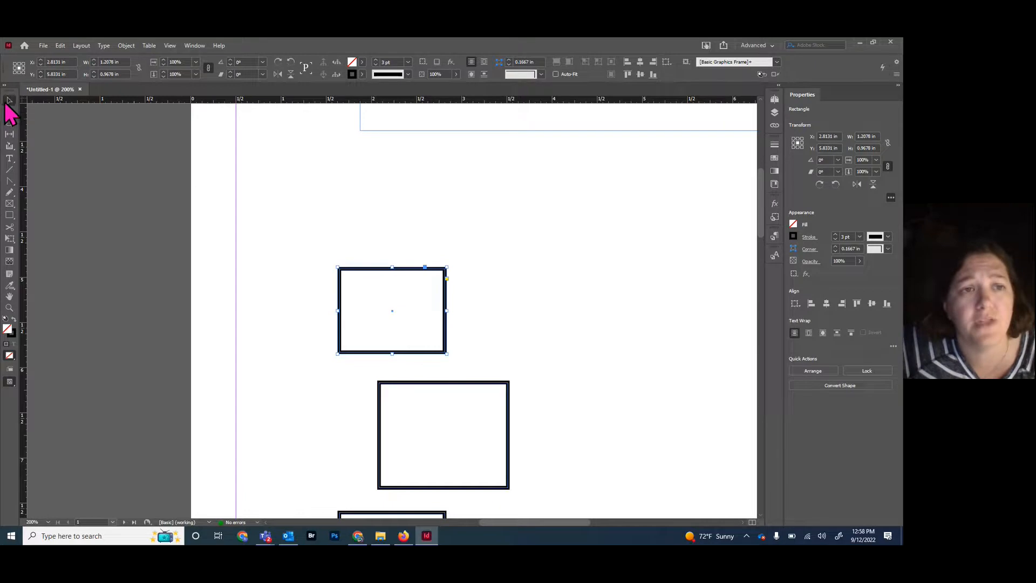
# Apply the Wrap Around Bounding Box text wrap to the "Page 1" text frame through the Text Wrap panel
pyautogui.click(109, 197)
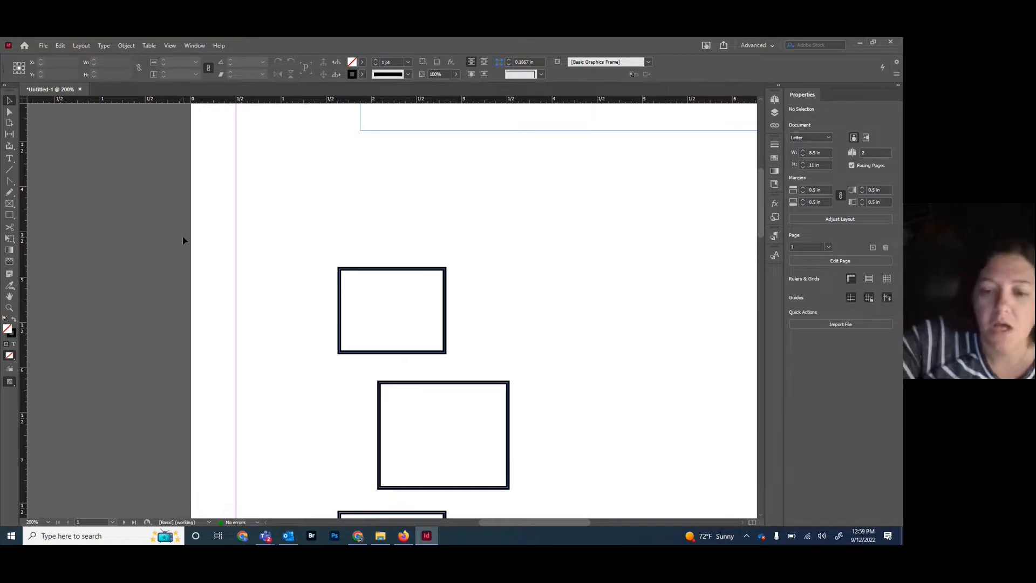
pyautogui.hotkey('ctrl', '0')
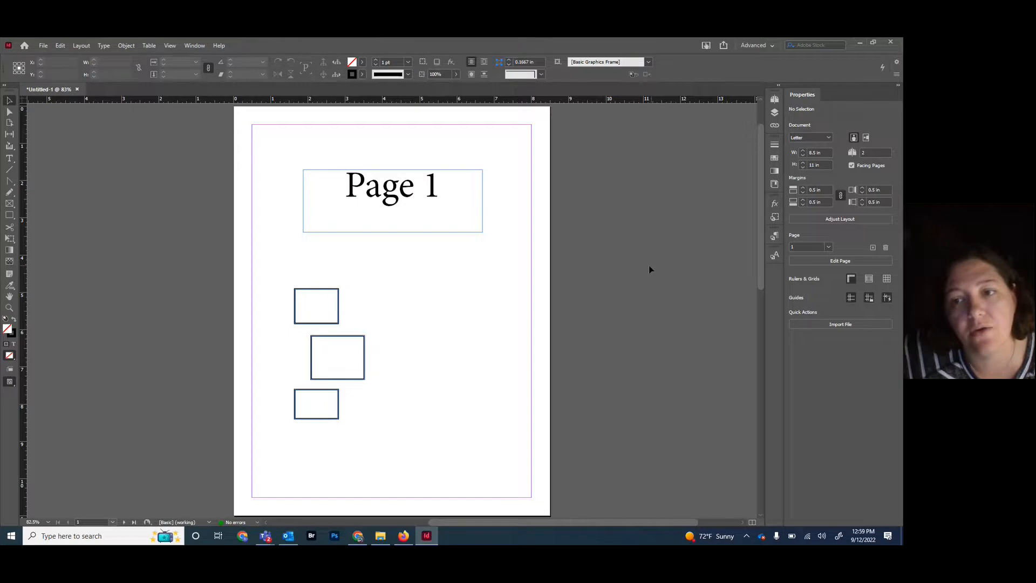
pyautogui.click(406, 196)
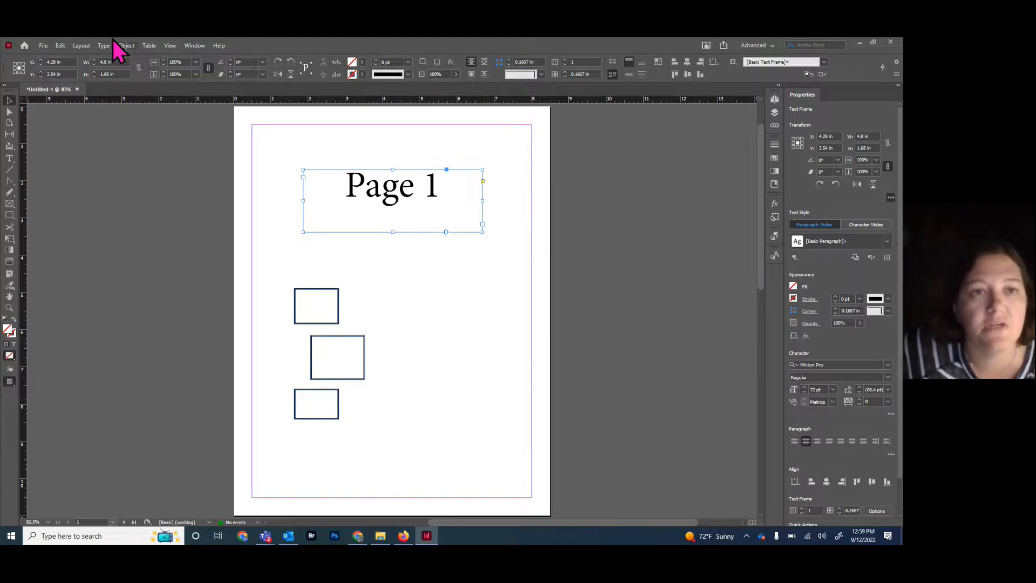
pyautogui.click(196, 46)
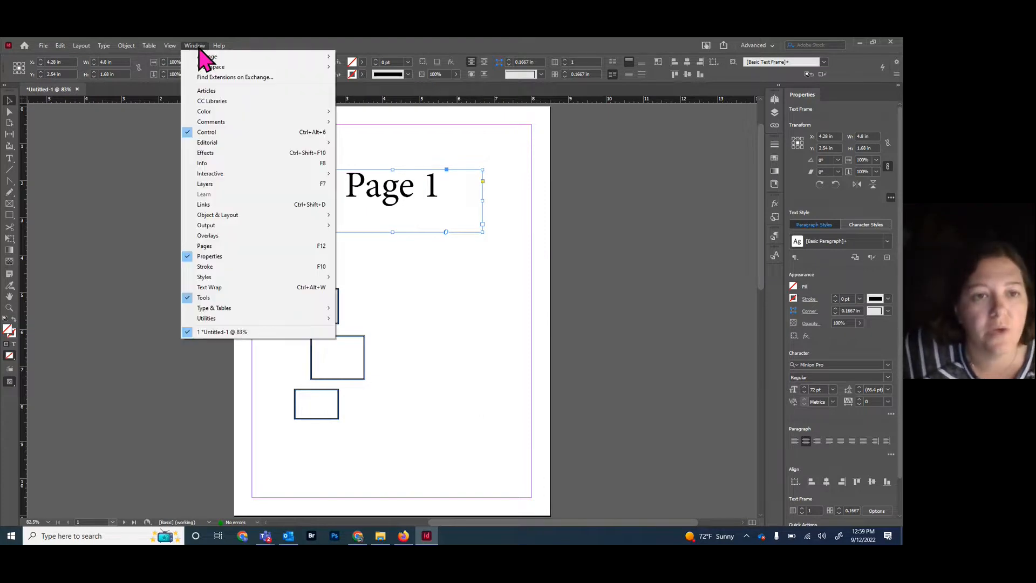
pyautogui.click(219, 288)
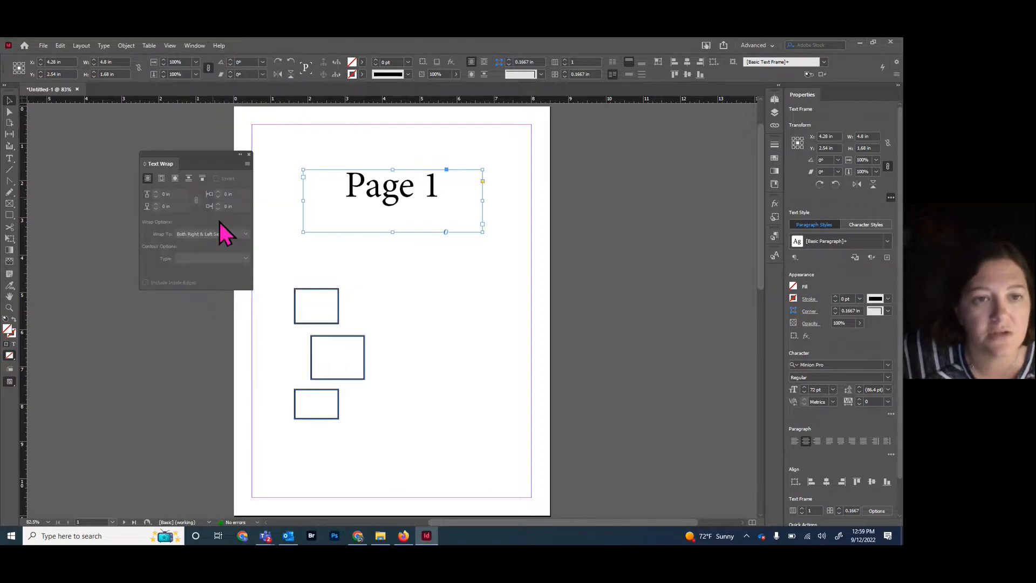
pyautogui.moveTo(212, 161); pyautogui.dragTo(178, 231)
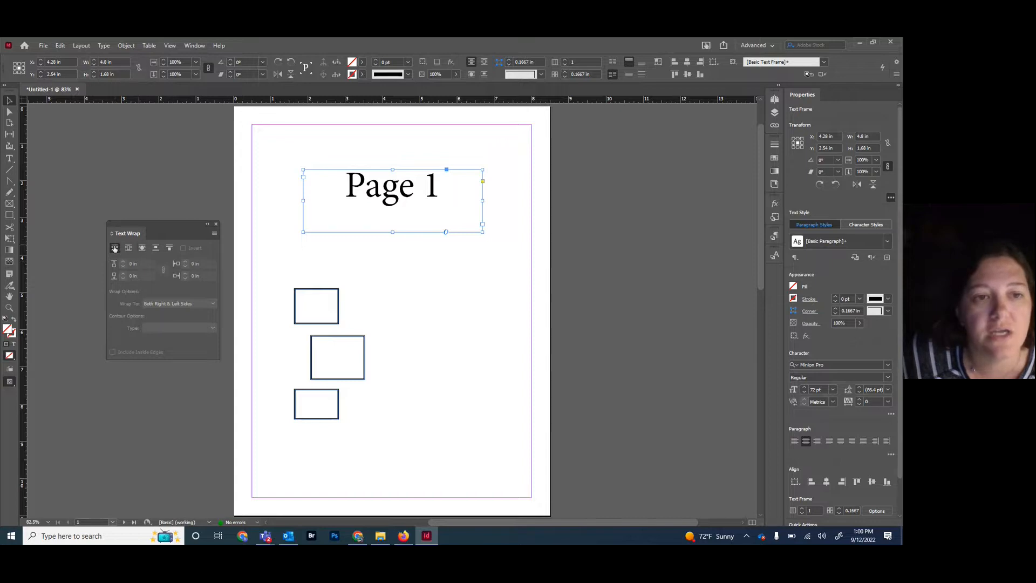
pyautogui.click(129, 249)
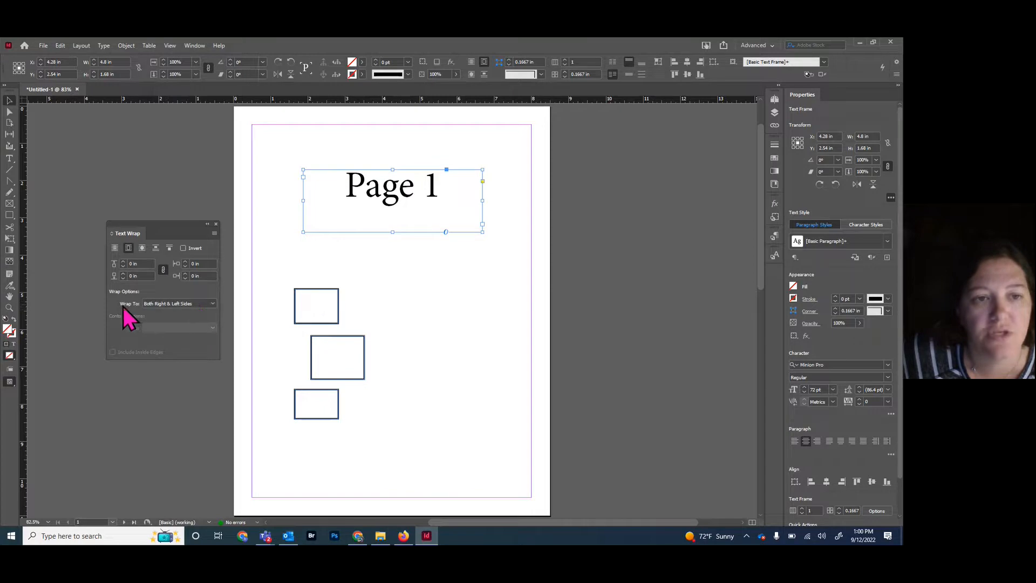
# Review the Wrap To choices for the "Page 1" frame without changing them and close the Text Wrap panel
pyautogui.click(212, 304)
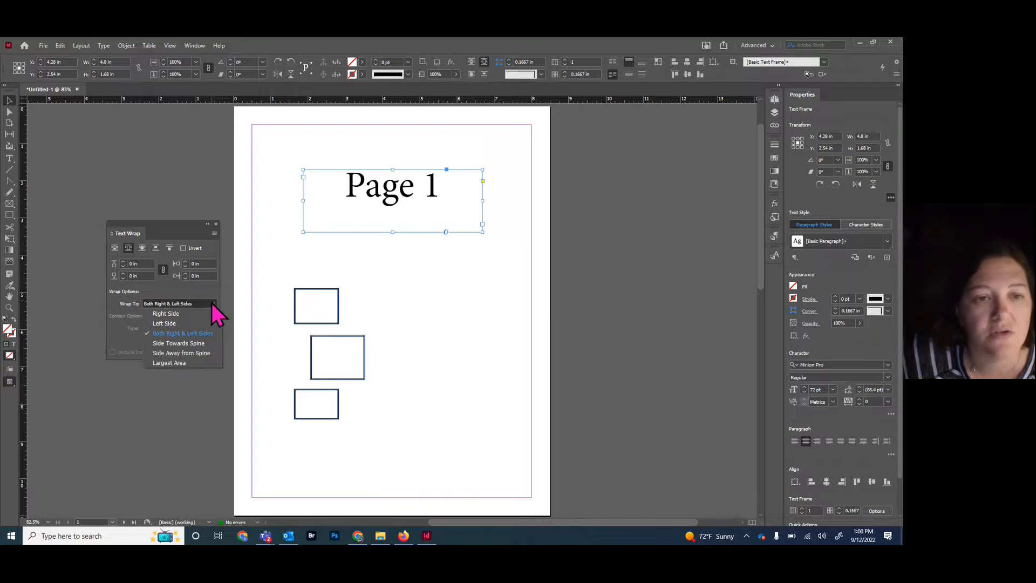
pyautogui.click(174, 293)
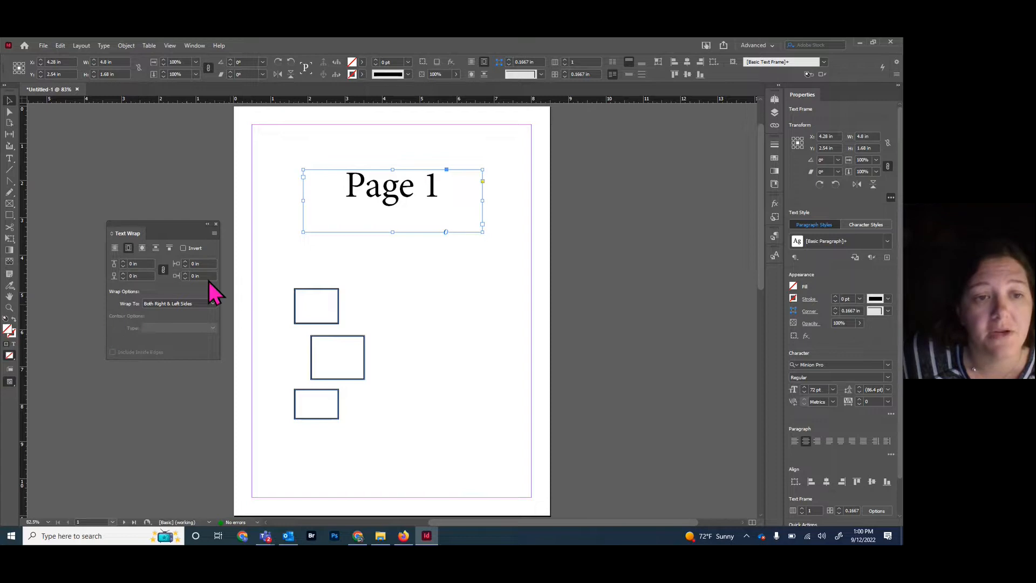
pyautogui.click(217, 223)
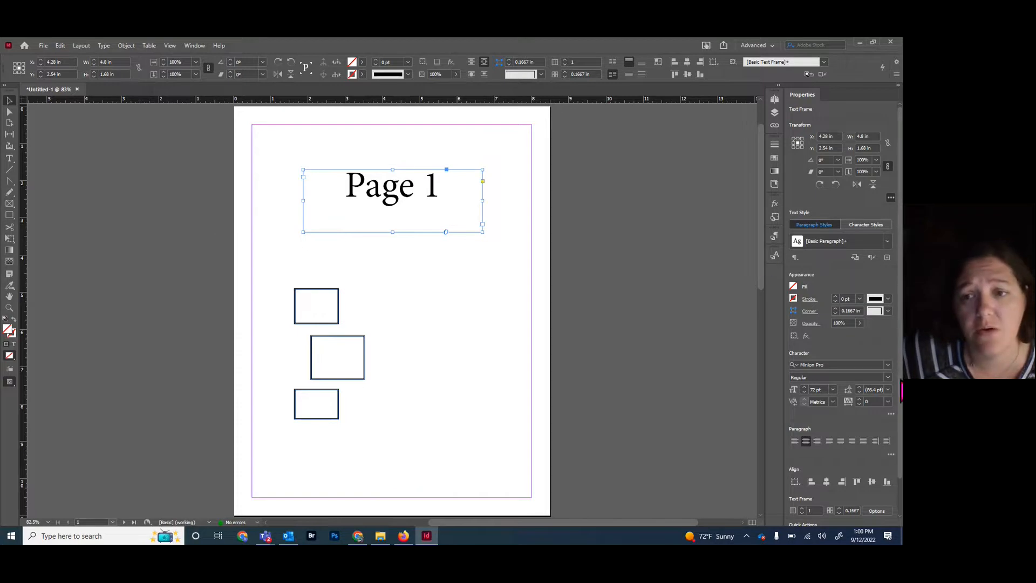
pyautogui.moveTo(857, 452); pyautogui.dragTo(780, 465)
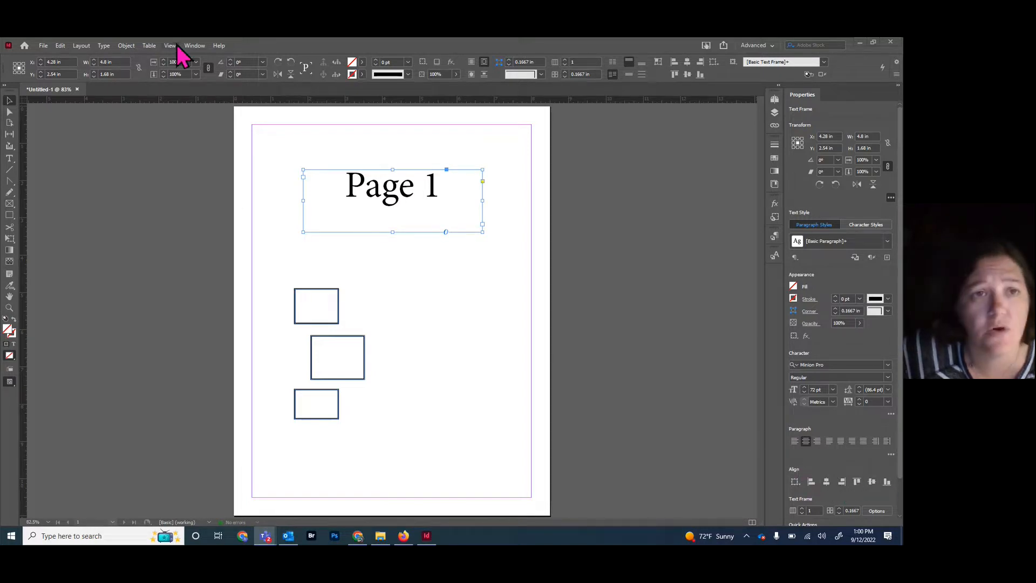
# Open the Align panel, place it beside the rectangles and check its Align To choices
pyautogui.click(194, 47)
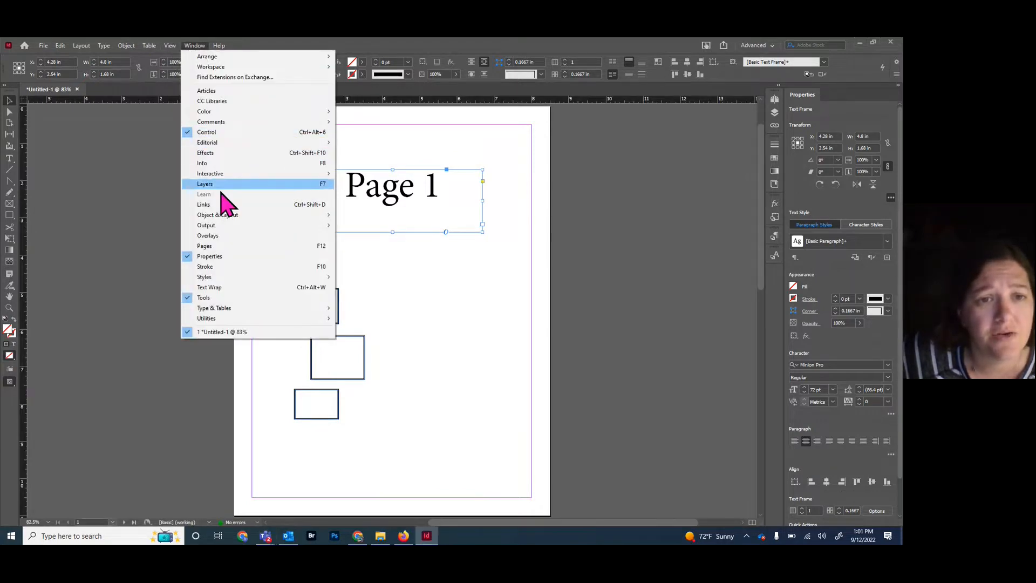
pyautogui.moveTo(226, 226)
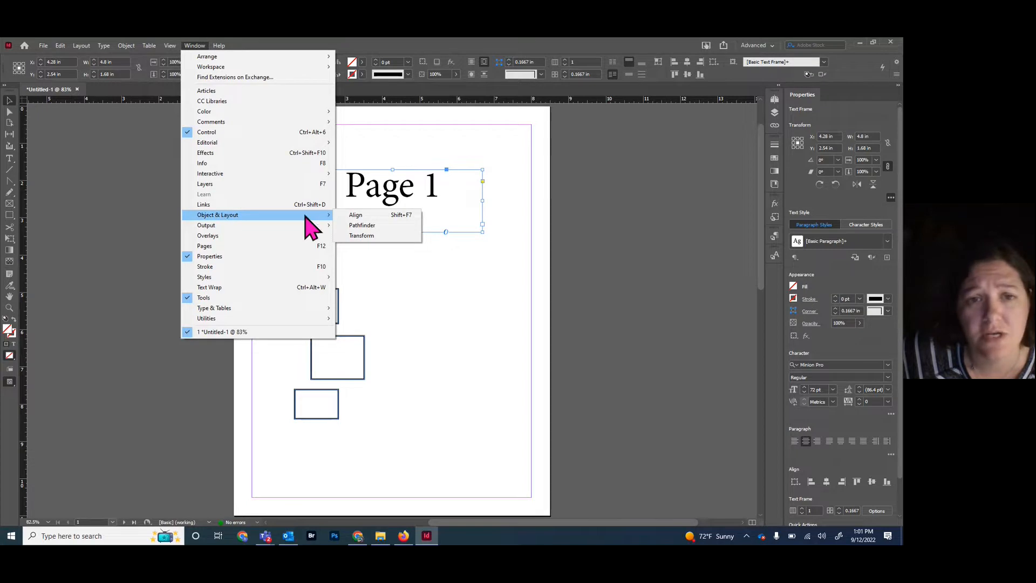
pyautogui.click(373, 215)
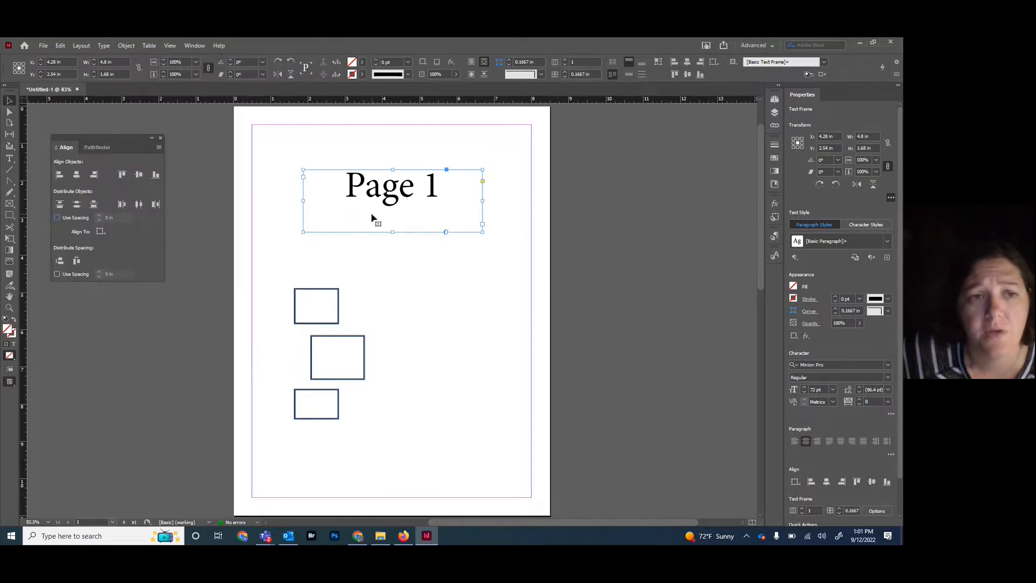
pyautogui.moveTo(111, 143); pyautogui.dragTo(566, 253)
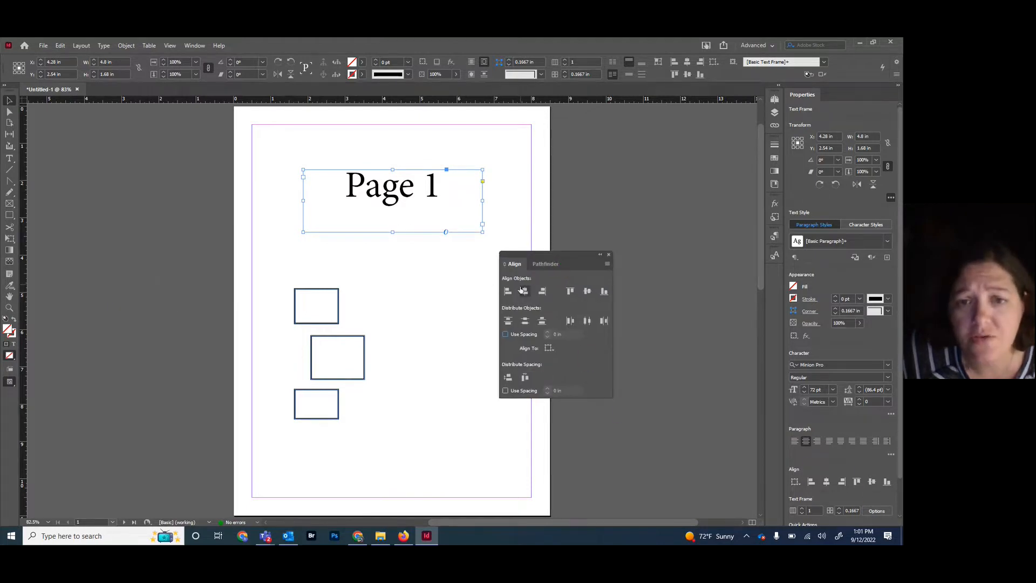
pyautogui.click(551, 349)
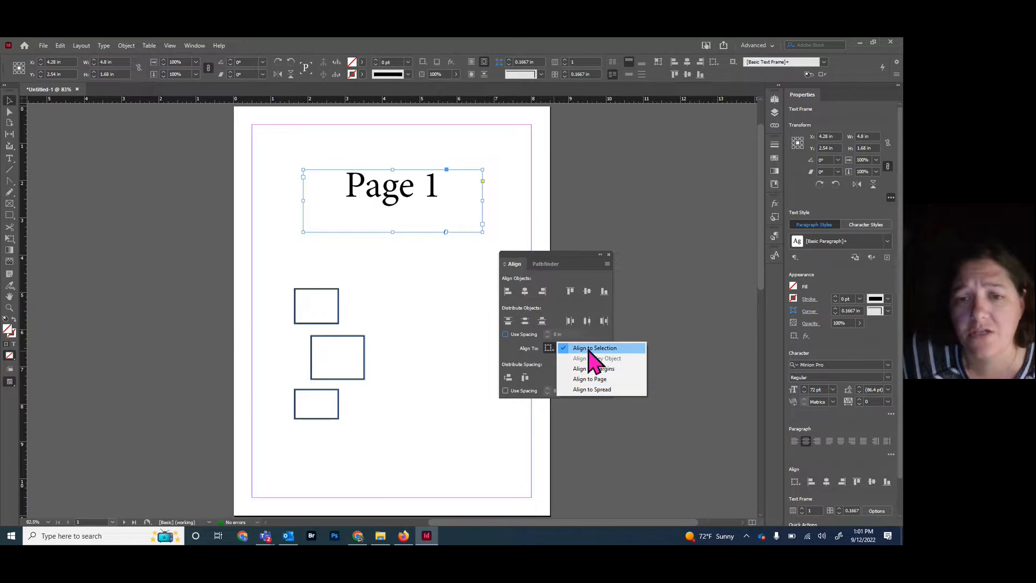
pyautogui.click(414, 319)
# Select all three rectangles and align their horizontal centers with Align to Selection
pyautogui.moveTo(273, 269); pyautogui.dragTo(371, 429)
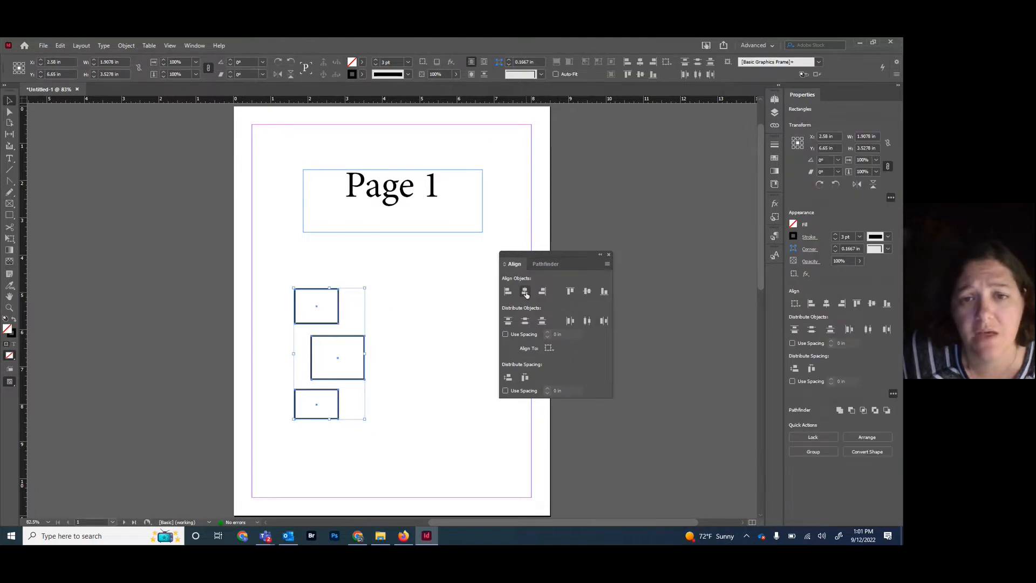
pyautogui.click(553, 349)
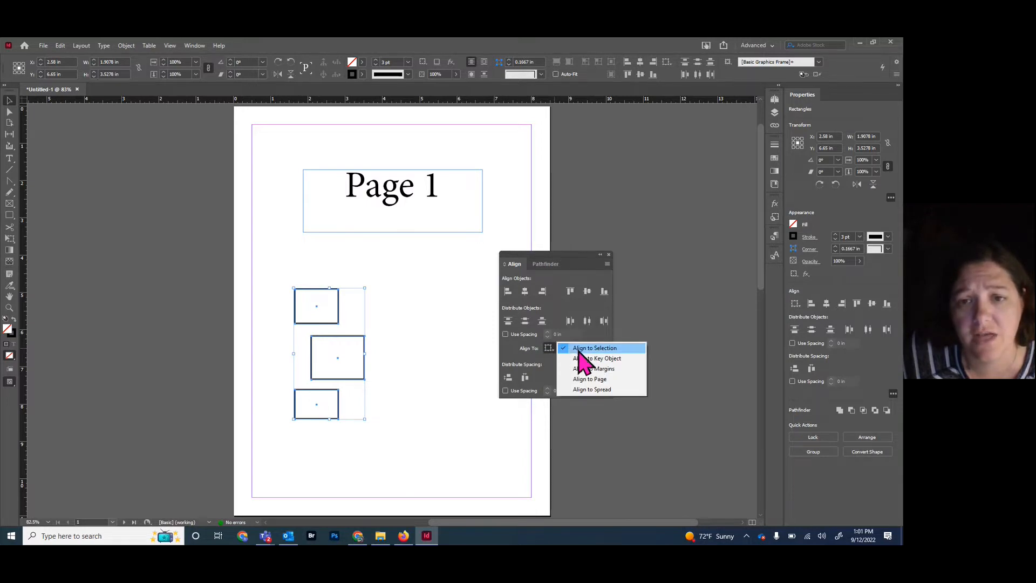
pyautogui.click(582, 348)
pyautogui.click(524, 292)
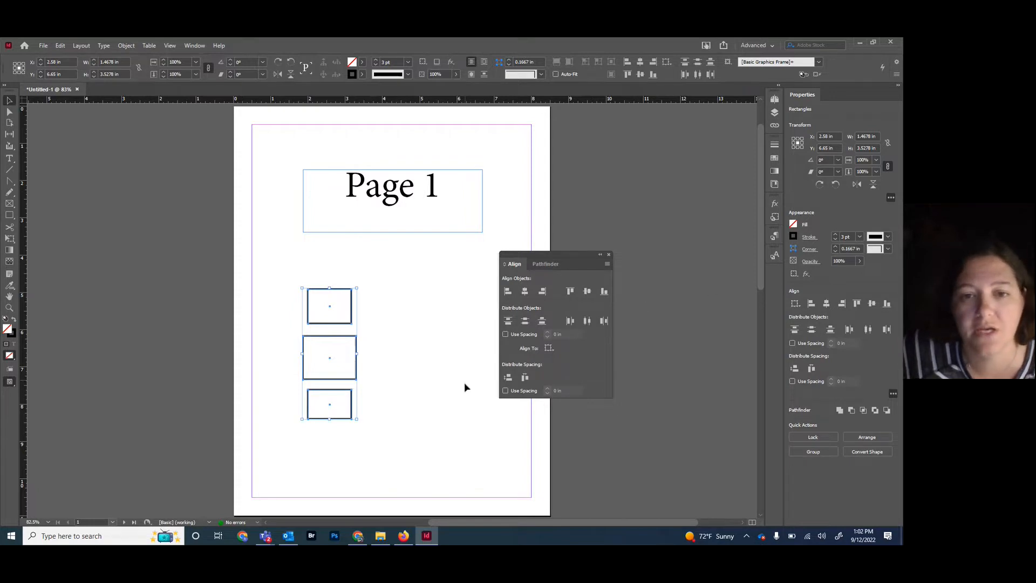
# Center the three rectangles horizontally on the page with Align to Page and close the Align panel
pyautogui.click(553, 351)
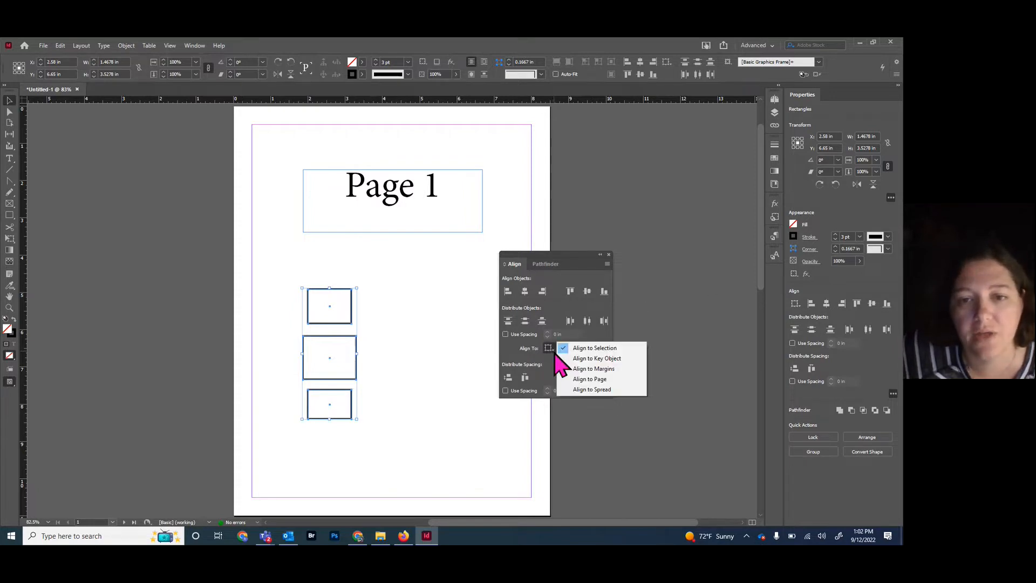
pyautogui.click(591, 381)
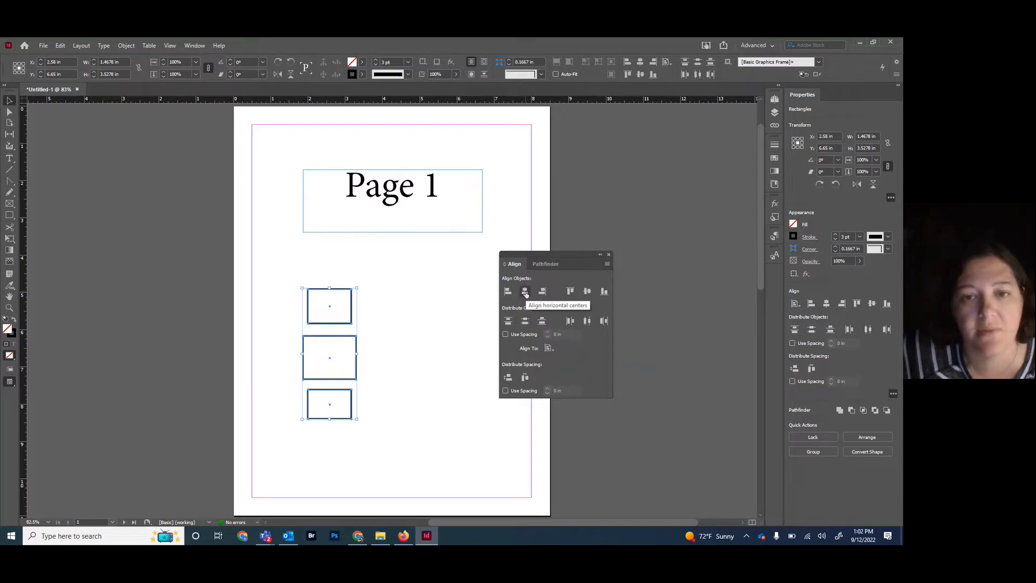
pyautogui.click(526, 293)
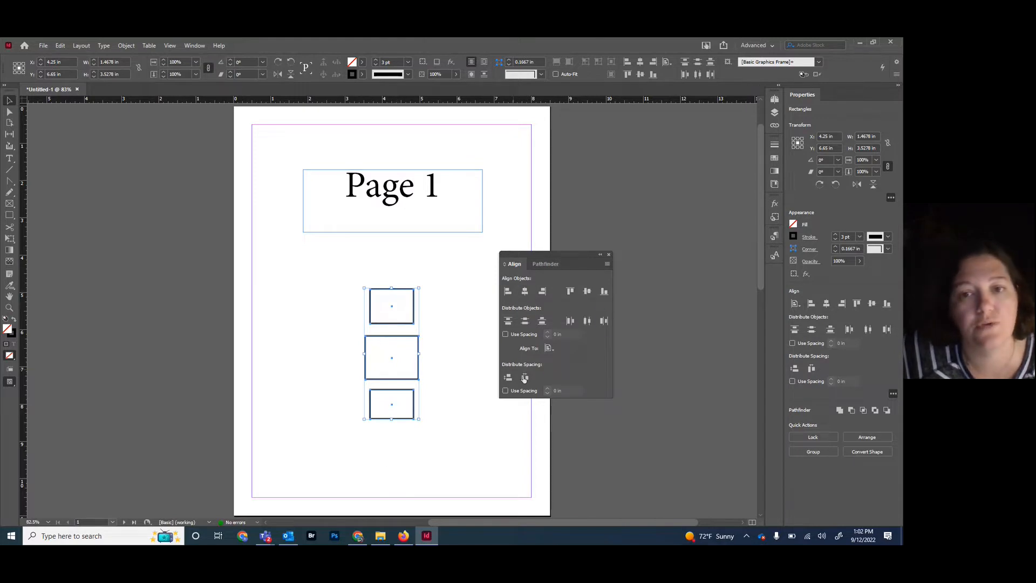
pyautogui.click(608, 254)
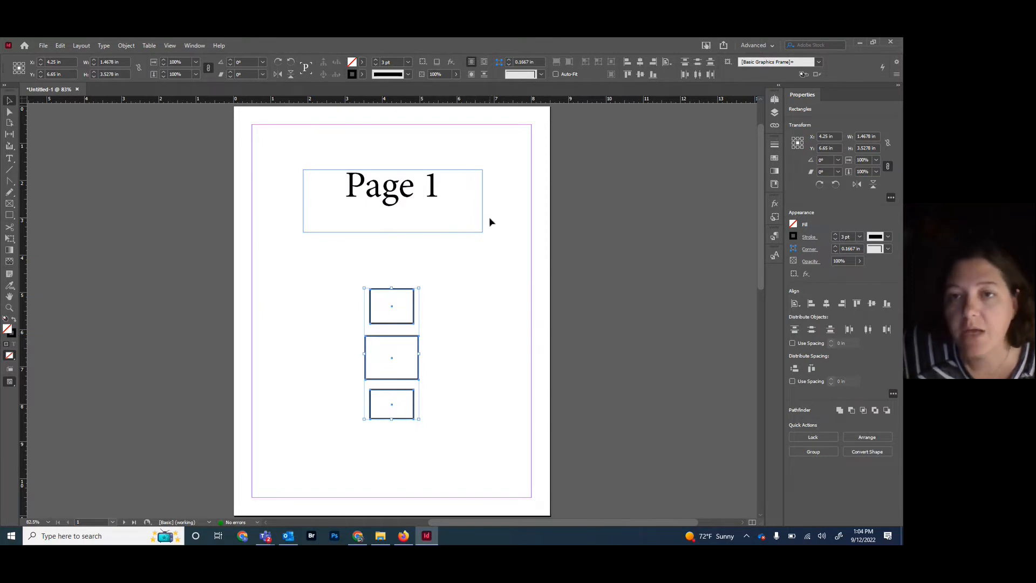
# Look through the Pages, Layers, Links and Stroke panels in turn
pyautogui.click(775, 100)
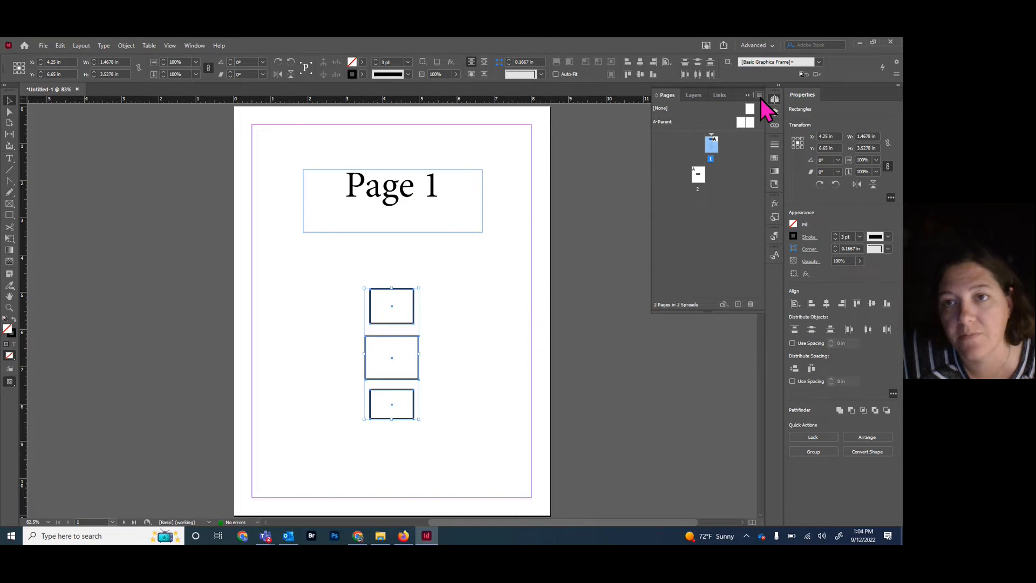
pyautogui.click(772, 112)
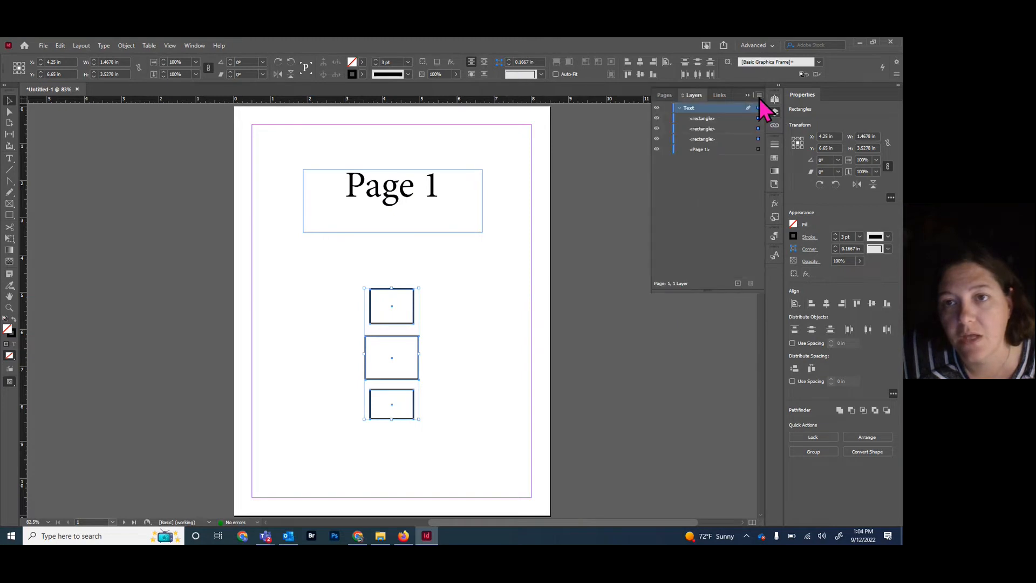
pyautogui.click(775, 126)
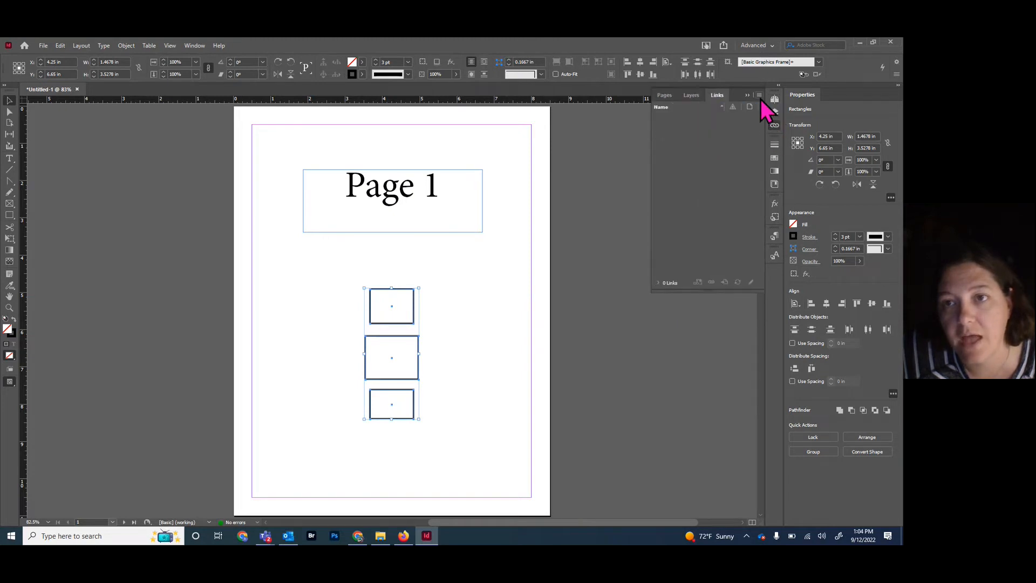
pyautogui.click(775, 144)
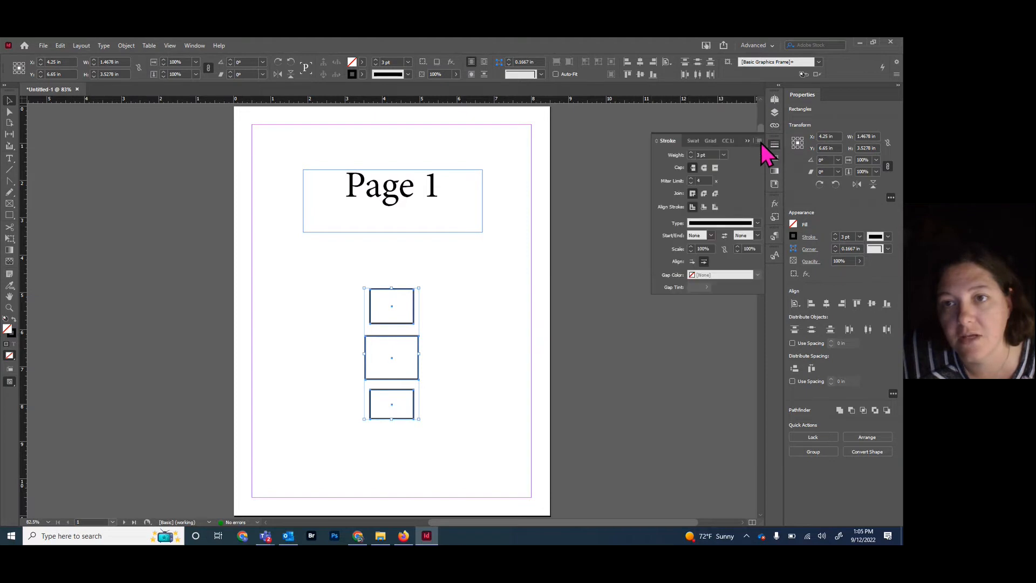
# Compare the additional options offered by the Swatches panel with those of the Gradient panel
pyautogui.click(775, 170)
pyautogui.click(760, 142)
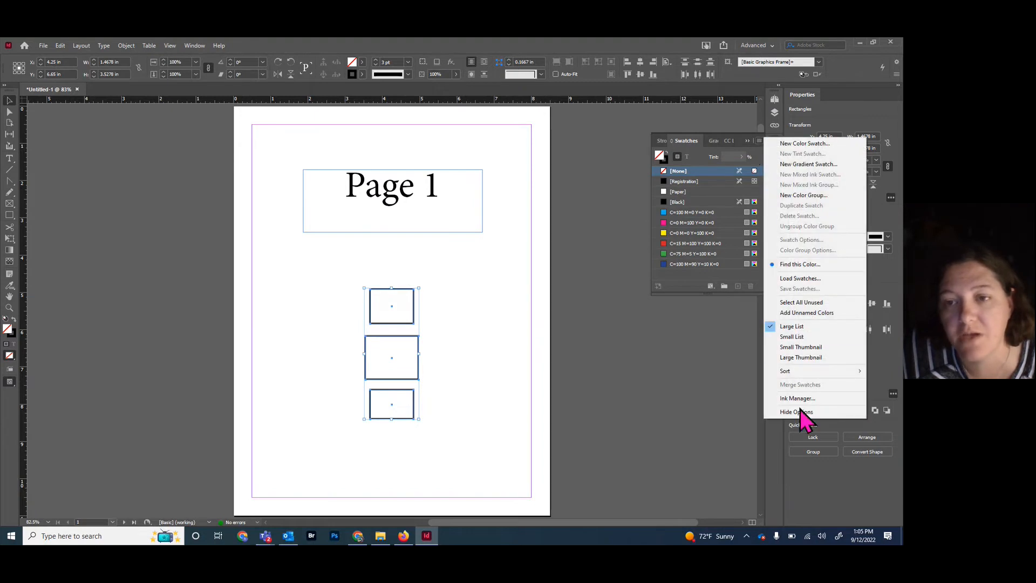
pyautogui.click(761, 142)
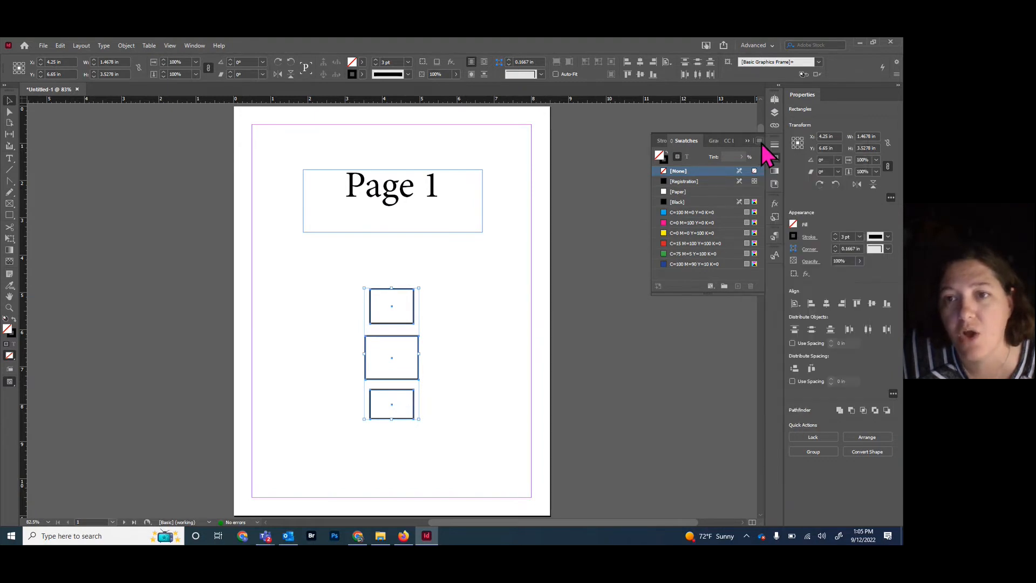
pyautogui.click(775, 172)
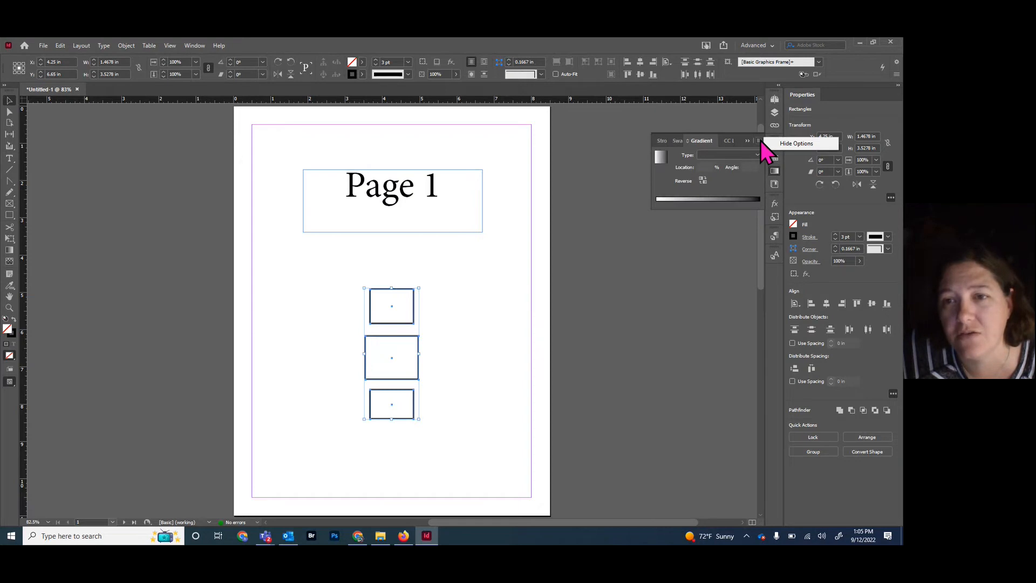
pyautogui.click(775, 159)
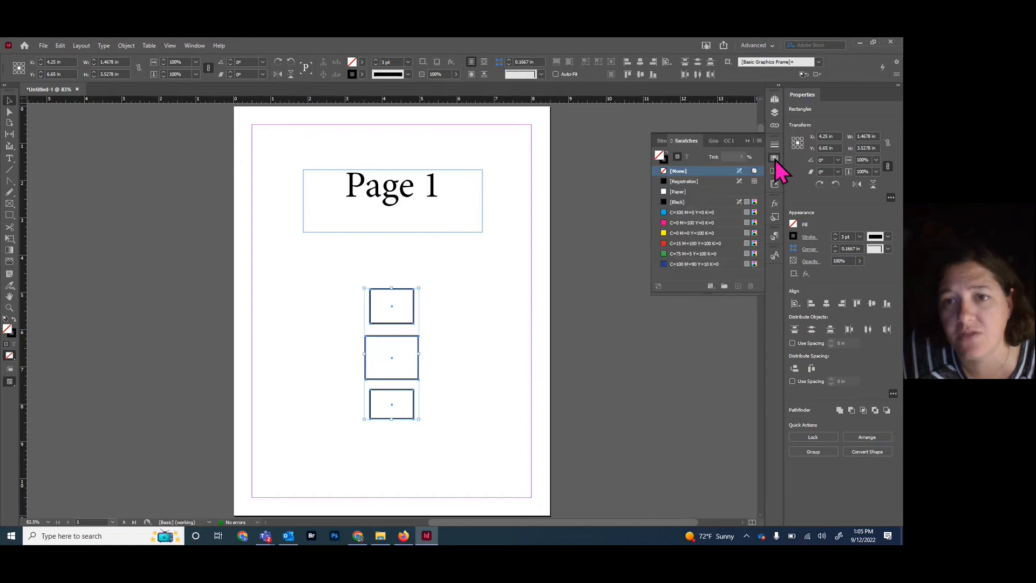
pyautogui.click(759, 141)
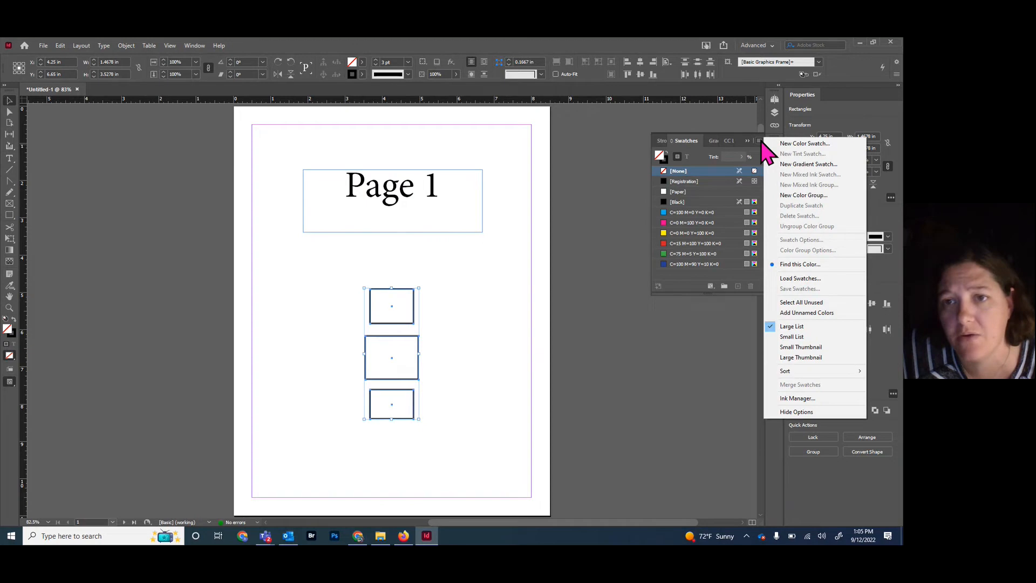
pyautogui.click(761, 141)
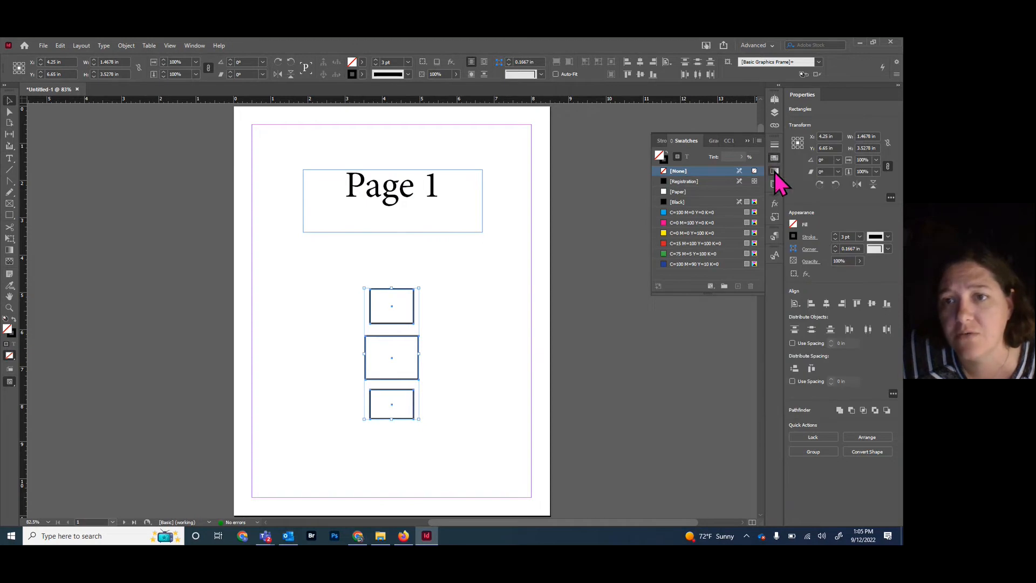
pyautogui.click(774, 172)
pyautogui.click(759, 141)
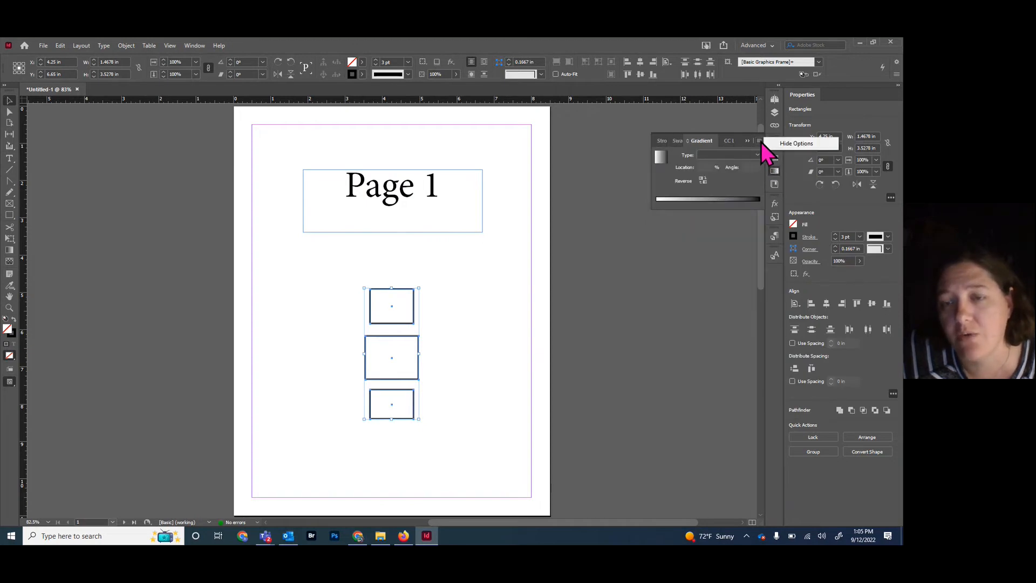
pyautogui.click(759, 150)
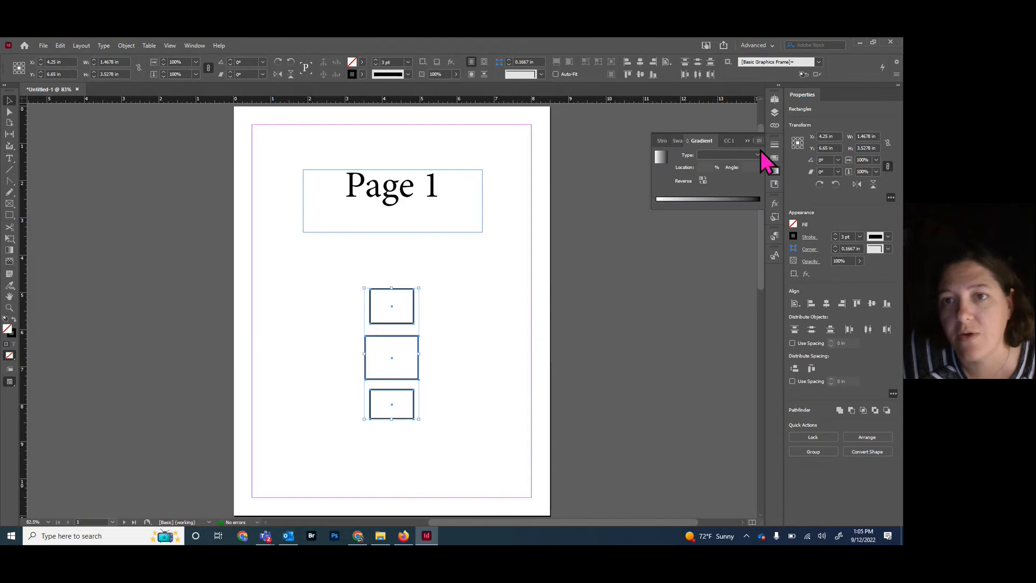
# Look through the remaining docked panels in turn, including Effects and Character Styles
pyautogui.click(774, 184)
pyautogui.click(775, 204)
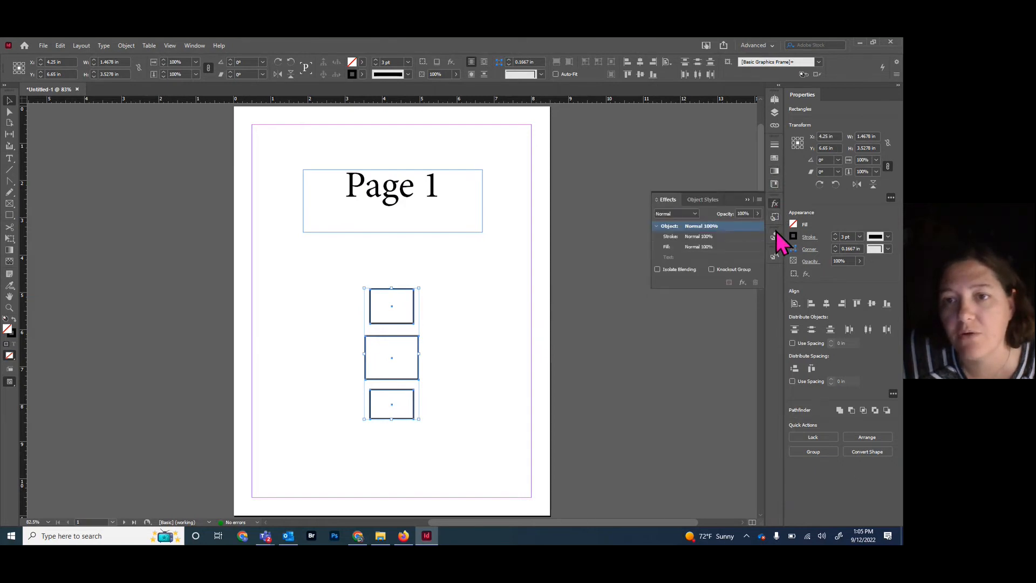
pyautogui.click(775, 237)
pyautogui.click(775, 254)
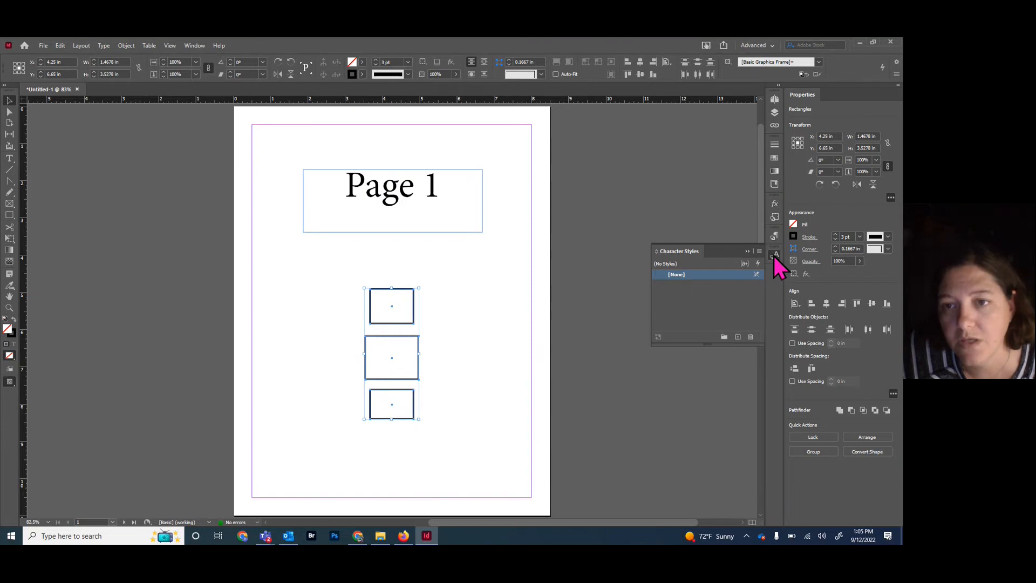
# Examine the additional options offered by the Links panel, down to the Captions entry
pyautogui.click(774, 125)
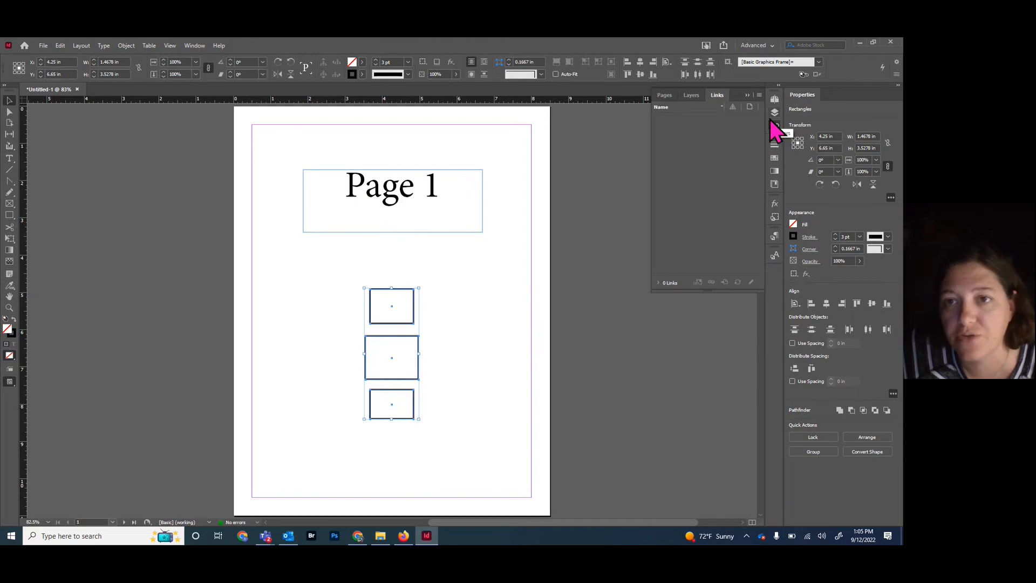
pyautogui.click(759, 95)
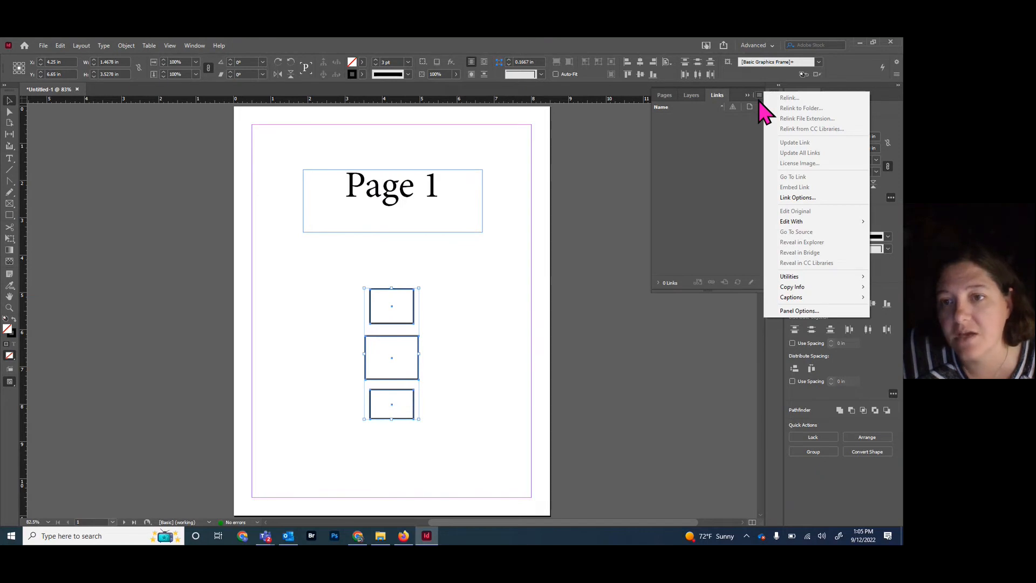
pyautogui.moveTo(792, 299)
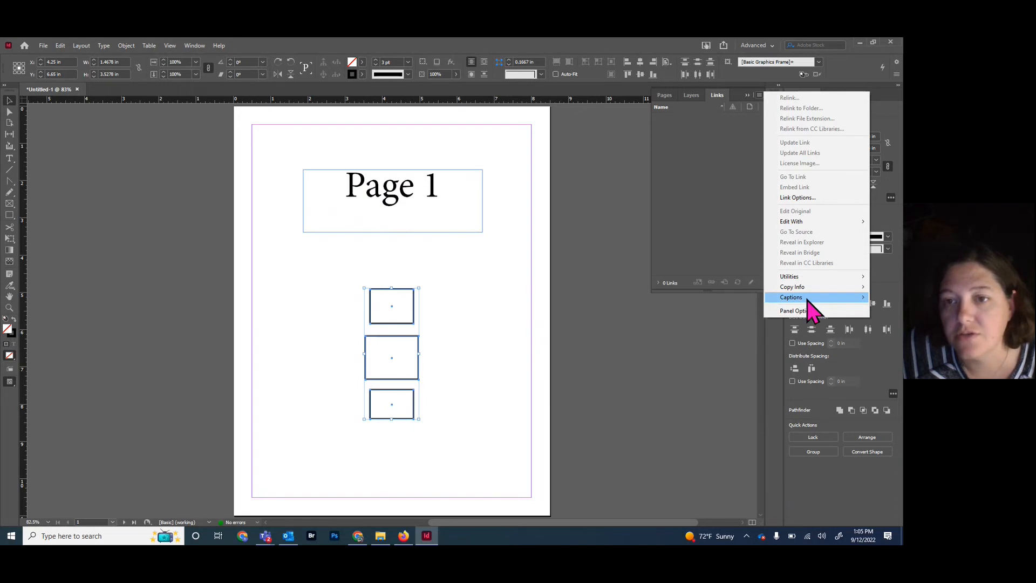
pyautogui.click(759, 96)
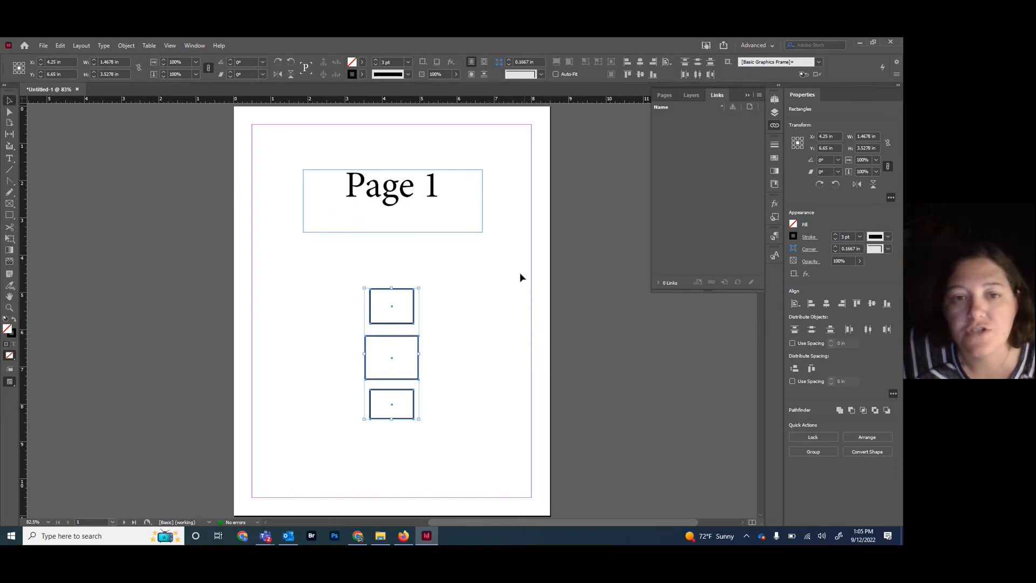
# Return to page 1 of the document and collapse the Links panel
pyautogui.scroll(-5, 515, 276)
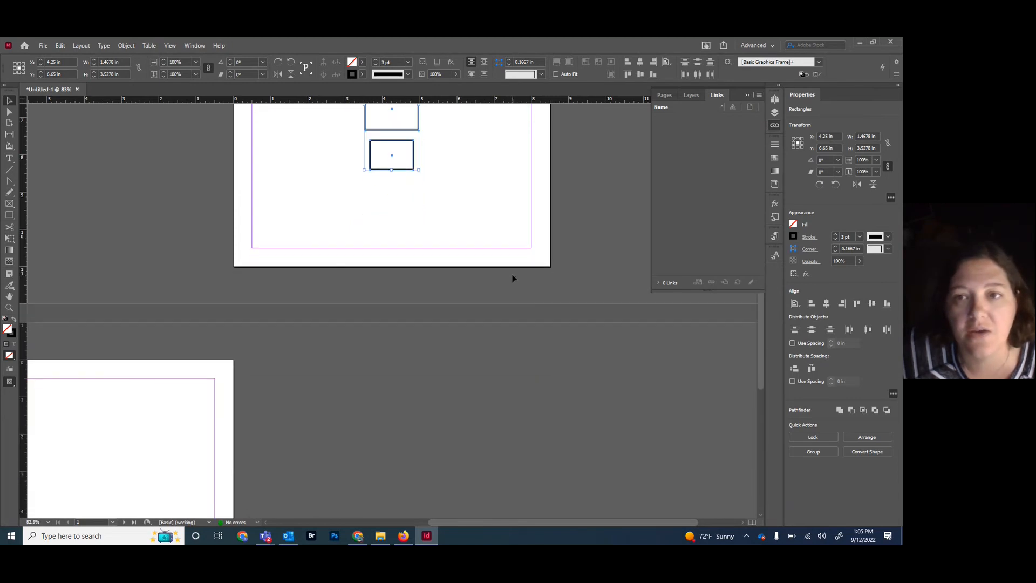
pyautogui.scroll(5, 514, 277)
pyautogui.scroll(1, 512, 276)
pyautogui.scroll(-3, 512, 275)
pyautogui.scroll(2, 512, 275)
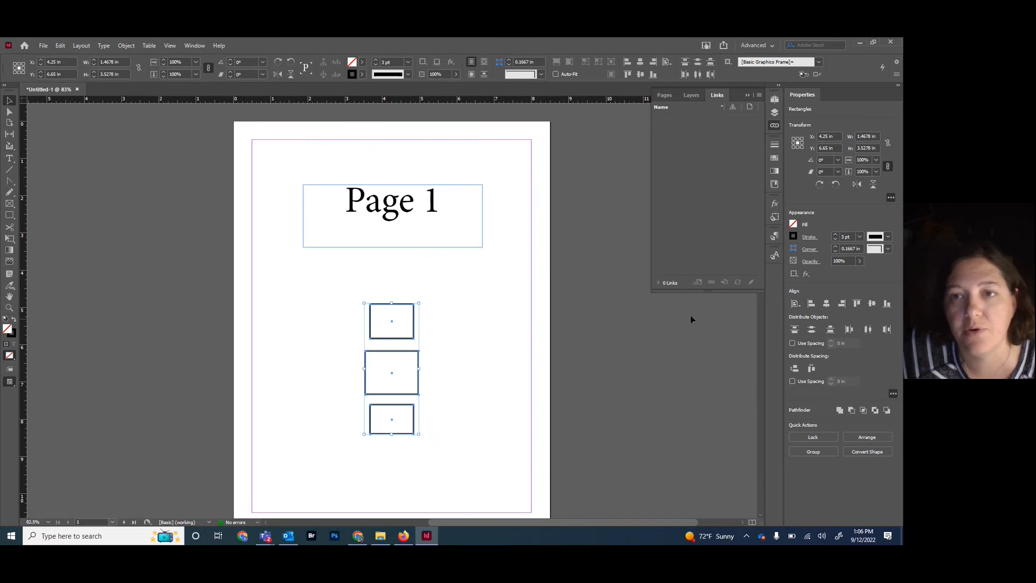
pyautogui.click(748, 96)
pyautogui.moveTo(763, 141); pyautogui.dragTo(760, 147)
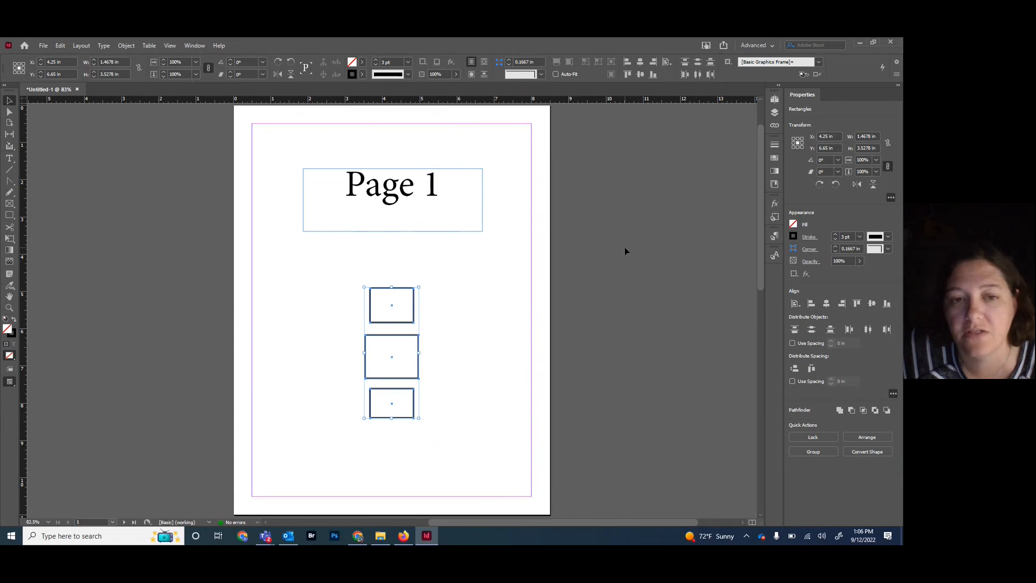